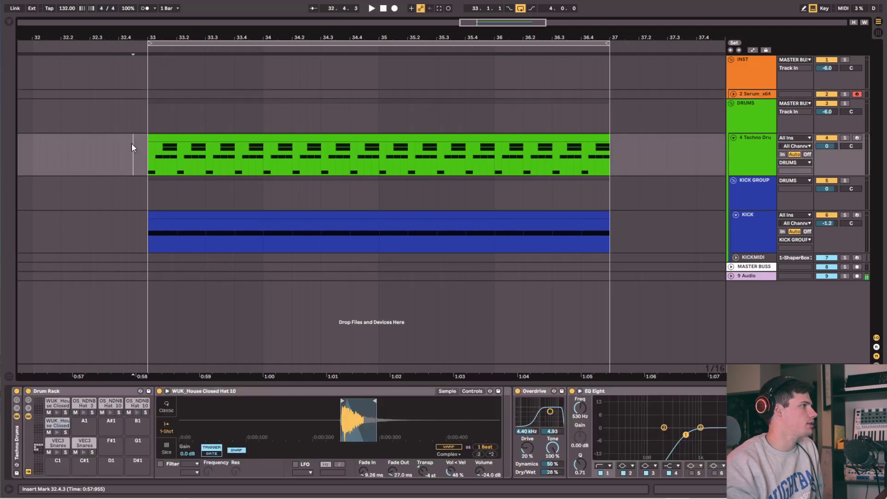
Step: Play back the drum loop and open the Serum plugin window from its unfolded track
key("space")
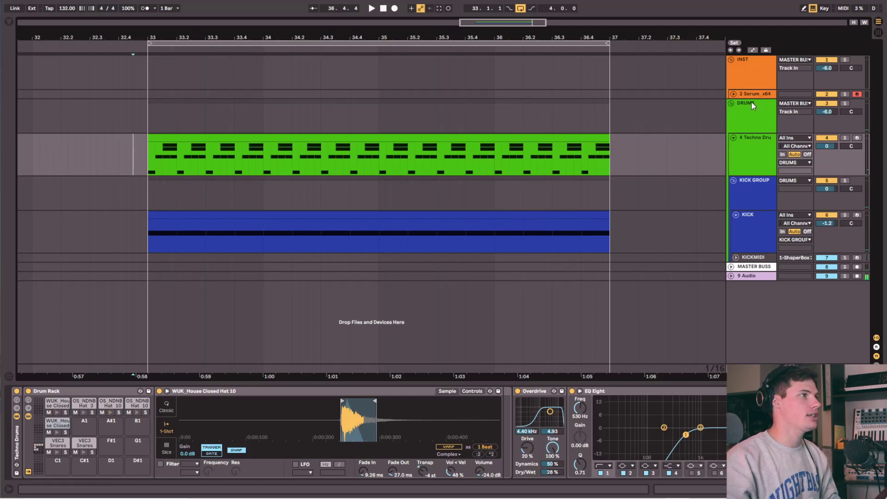
left_click(734, 93)
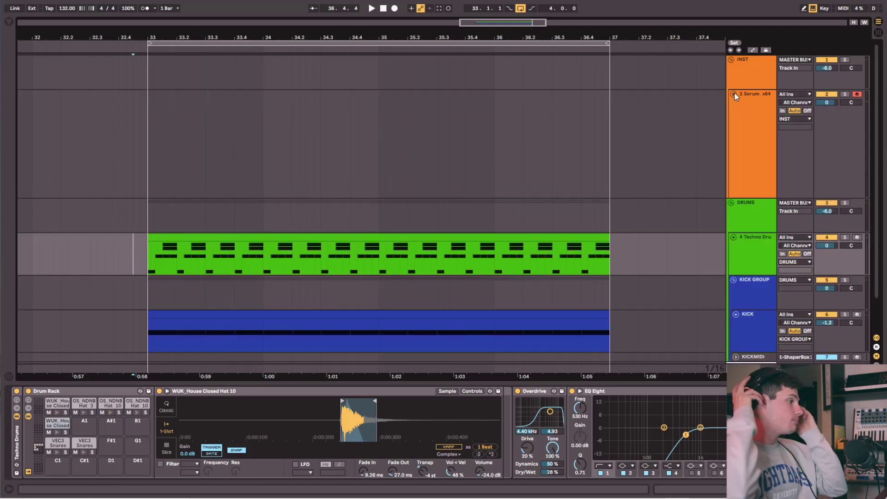
left_click(750, 98)
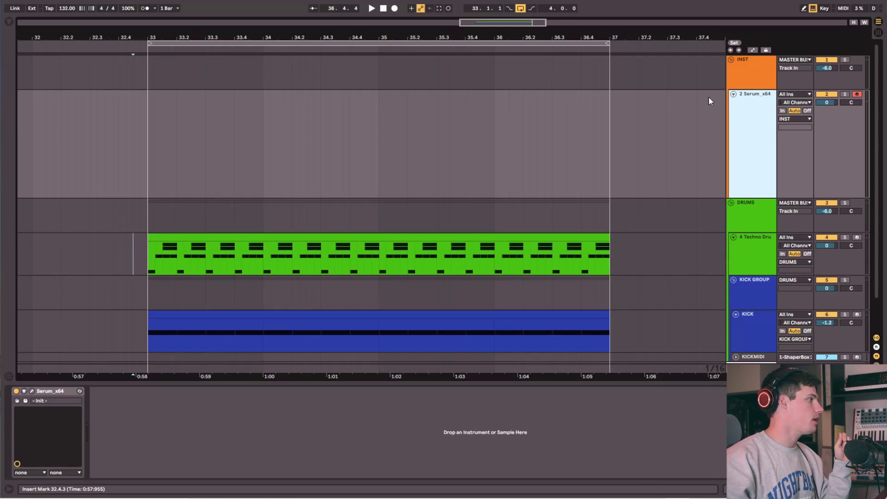
left_click(32, 391)
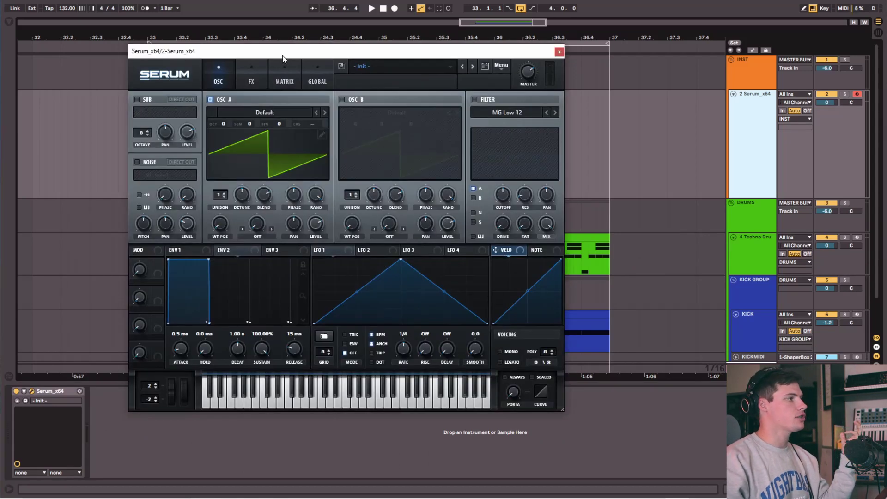
Step: Load the Analog wavetable Acid into oscillator A and sweep its wavetable position up and back down
left_click(289, 111)
mouse_move(273, 124)
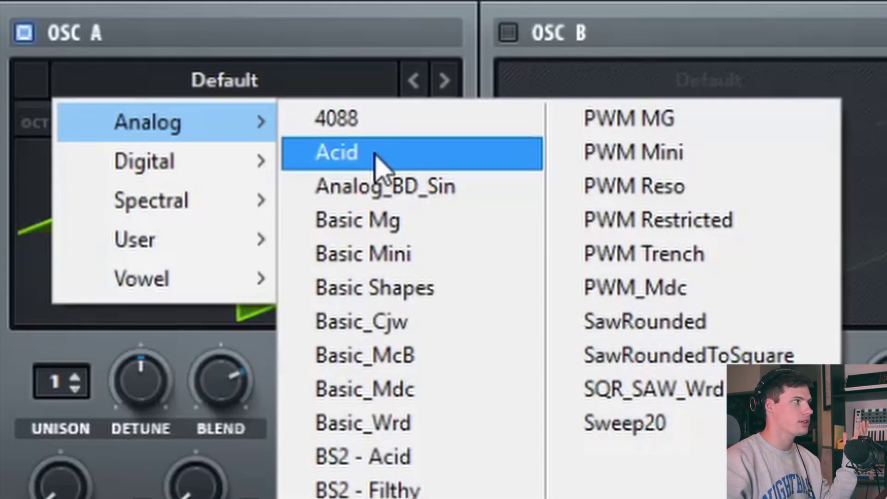
left_click(375, 155)
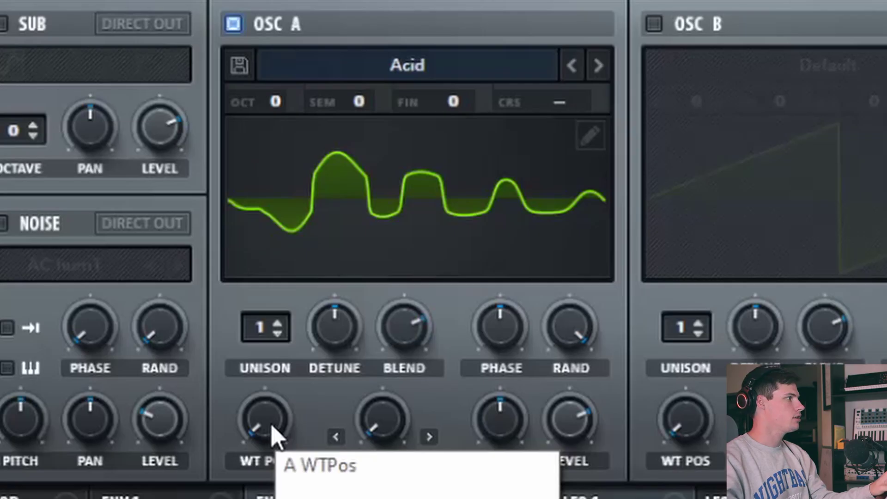
left_click_drag(223, 224, 225, 160)
left_click_drag(283, 221, 296, 466)
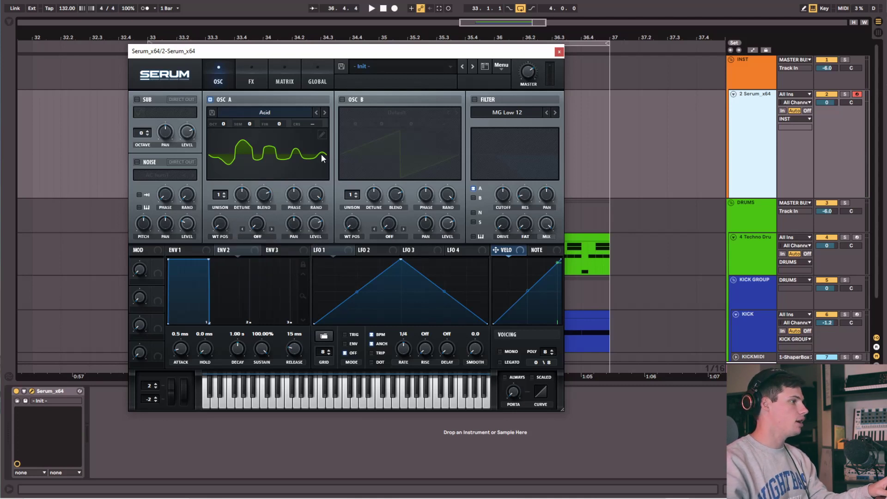
Step: Modulate oscillator A's wavetable position with Envelope 2, using a 301 ms decay and 0% sustain, and close the synth window
left_click_drag(248, 51, 417, 57)
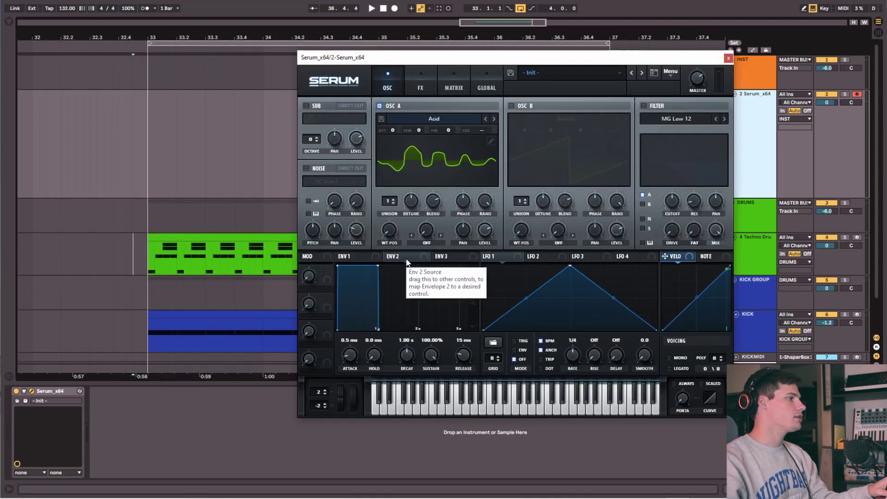
left_click(399, 257)
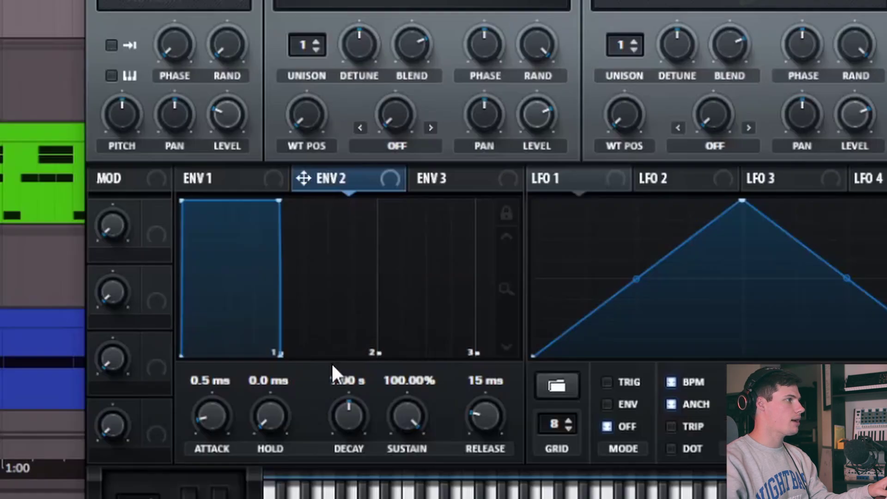
left_click_drag(304, 178, 204, 392)
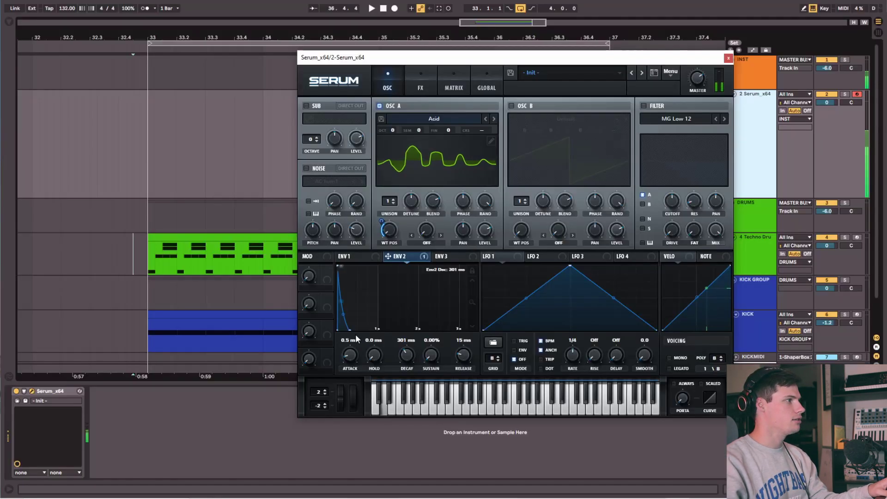
left_click_drag(389, 235, 392, 258)
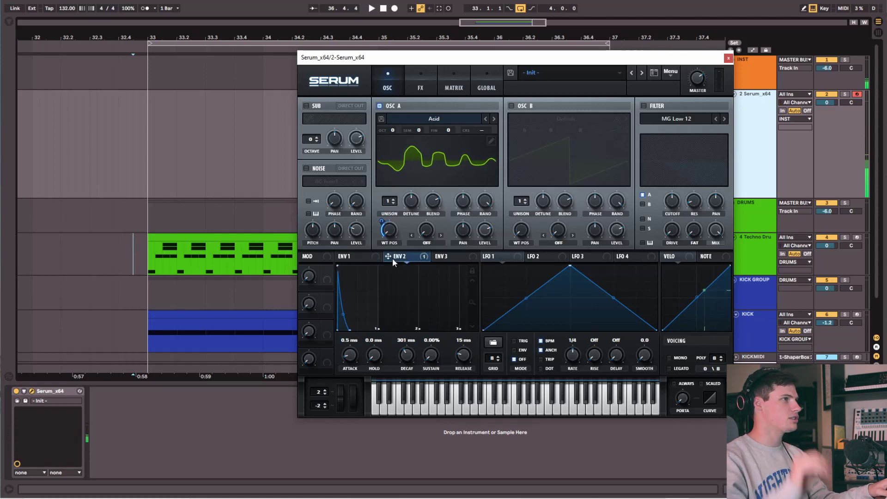
left_click(730, 58)
Step: Insert a one-bar MIDI clip at bar 33 on the Serum track and extend its loop to bar 37
left_click_drag(152, 122, 609, 123)
left_click_drag(786, 198, 786, 248)
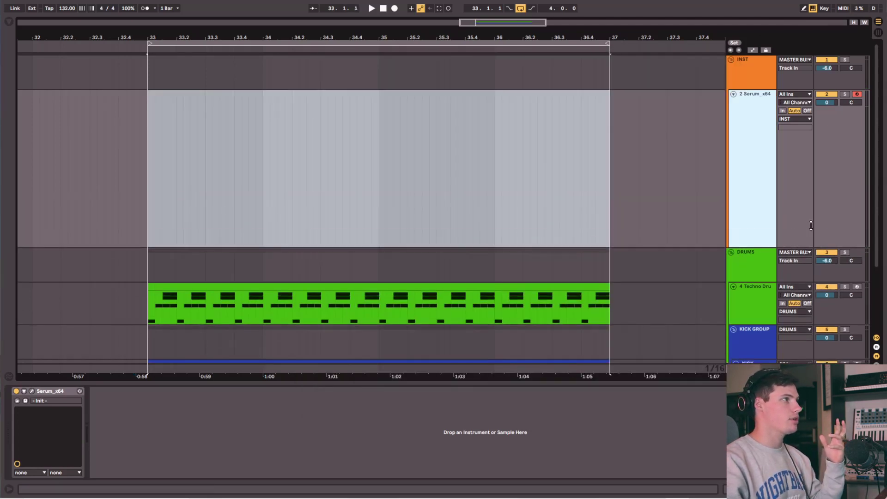
left_click(269, 122)
left_click_drag(263, 123, 146, 123)
key("ctrl+shift+m")
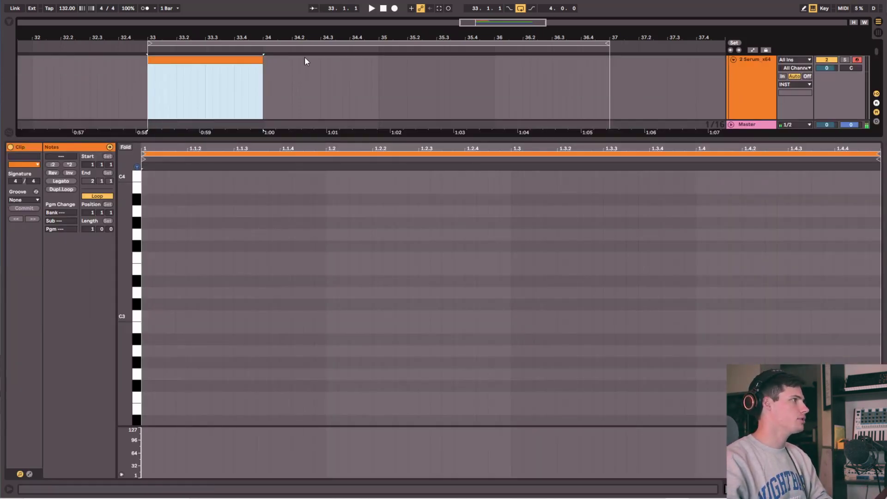
left_click_drag(263, 60, 608, 61)
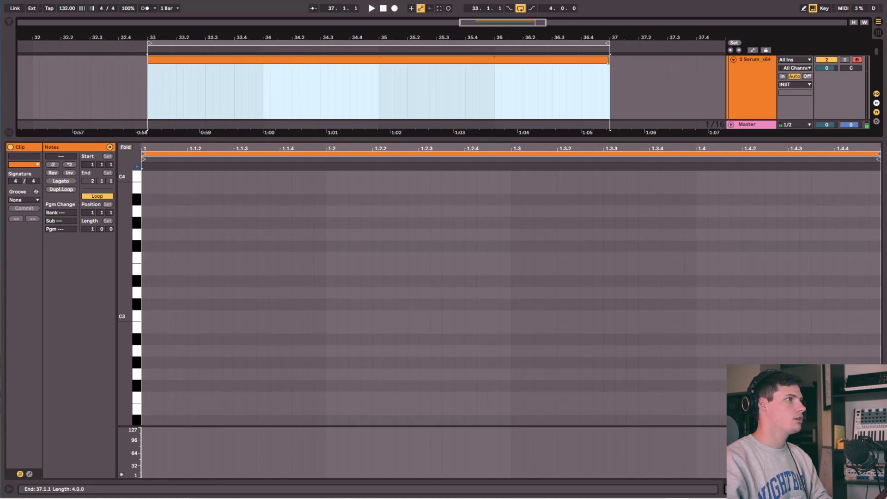
Step: Set the clip's fixed grid to 1/16 and fill the bar with short D3 notes on every sixteenth
left_click_drag(621, 139, 623, 209)
right_click(557, 359)
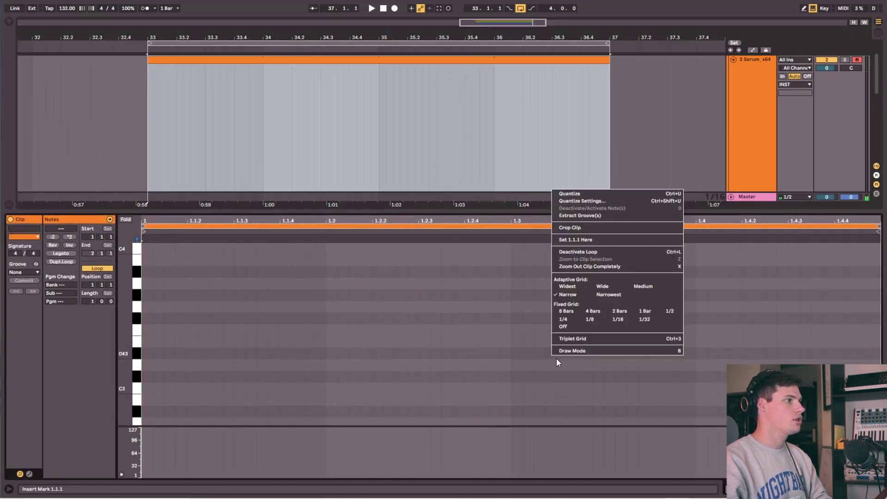
left_click(614, 322)
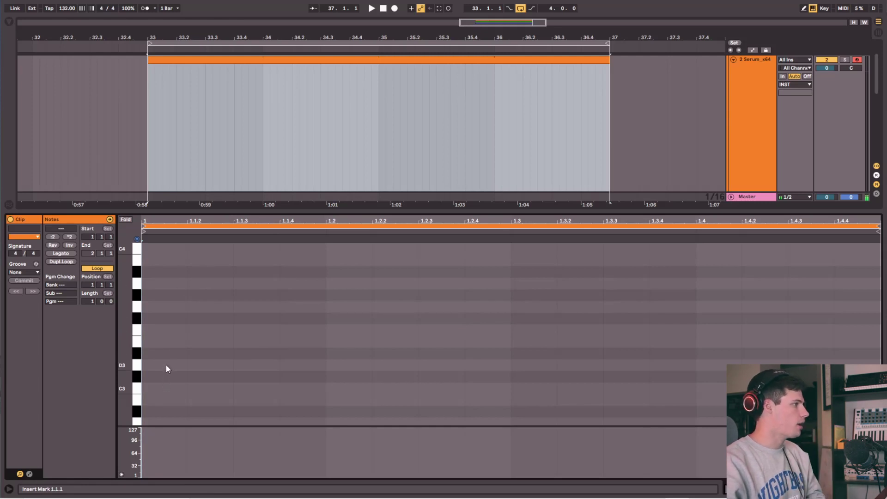
mouse_move(166, 365)
left_mouse_down()
mouse_move(286, 365)
mouse_move(305, 350)
mouse_move(296, 361)
mouse_move(306, 365)
left_mouse_up()
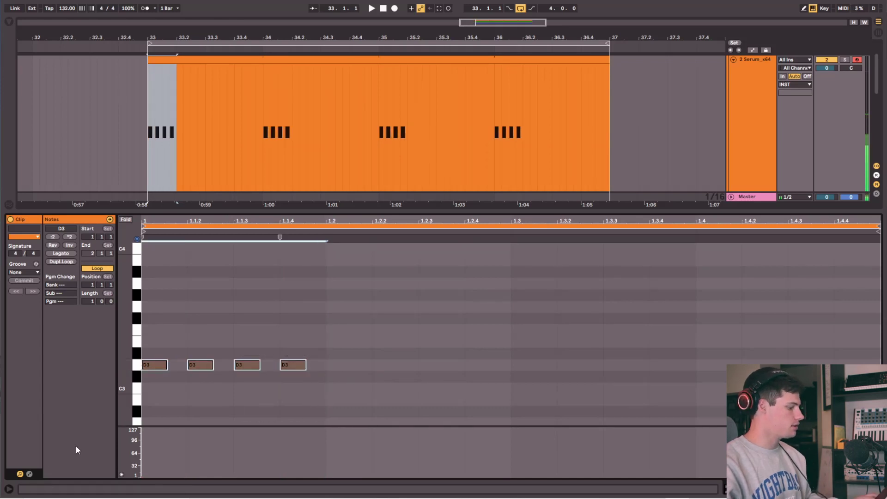
key("ctrl+d")
key("ctrl+d")
key("ctrl+d")
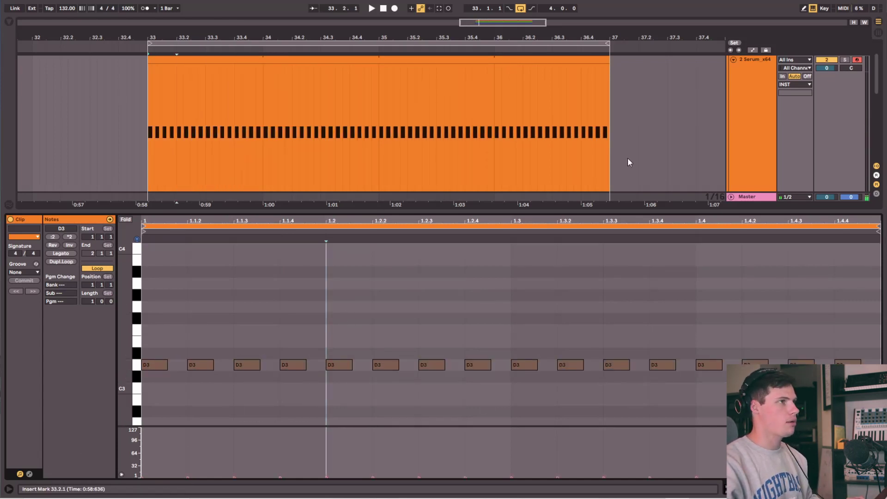
Step: Transpose all notes in the Serum clip down two octaves to D1
key("space")
key("ctrl+a")
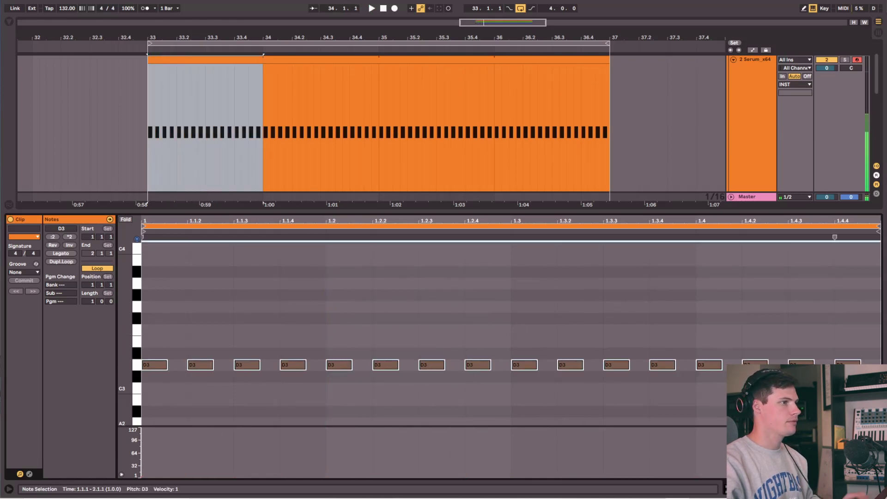
key("shift+Down")
key("shift+Down")
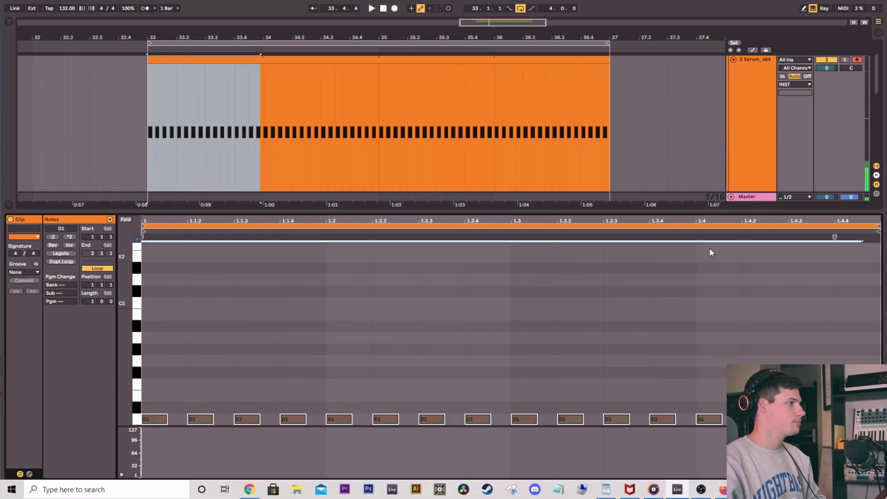
left_click(434, 296)
Step: Play the D1 pattern in the arrangement and mute the DRUMS group
key("space")
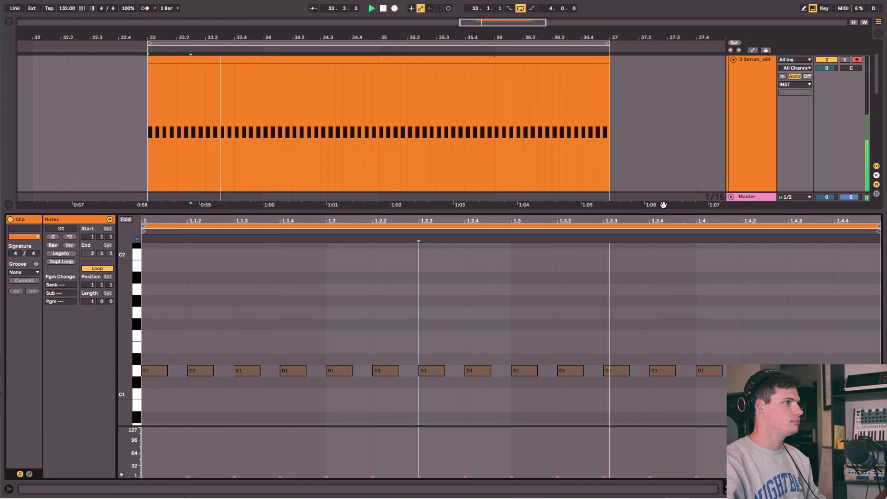
key("ctrl+alt+l")
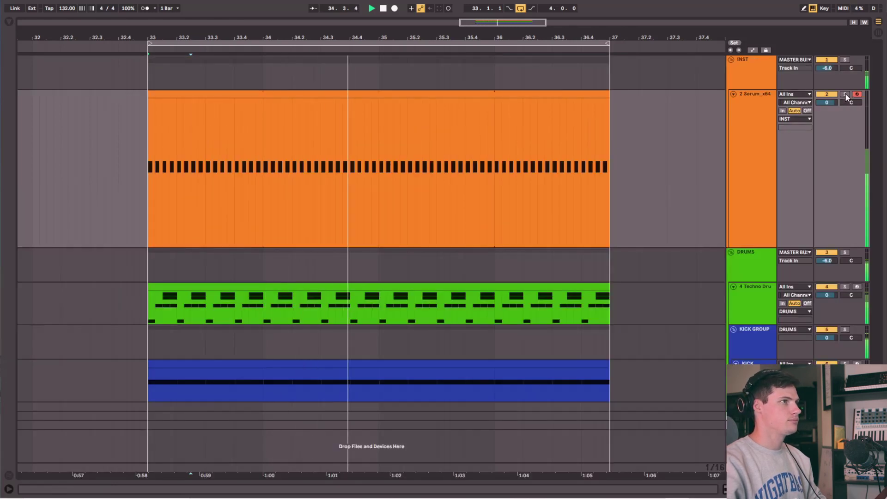
left_click(827, 252)
key("space")
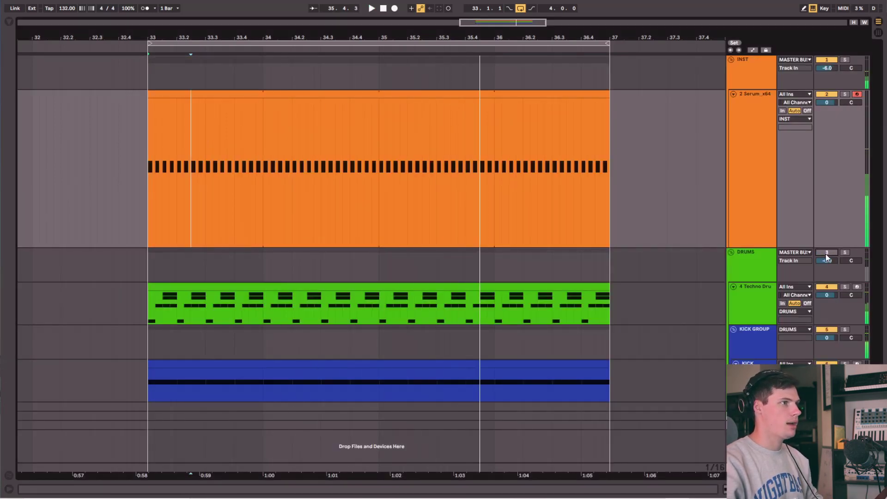
Step: Reopen Serum and map velocity to oscillator A's wavetable position, adjusting the modulation amount
double_click(407, 97)
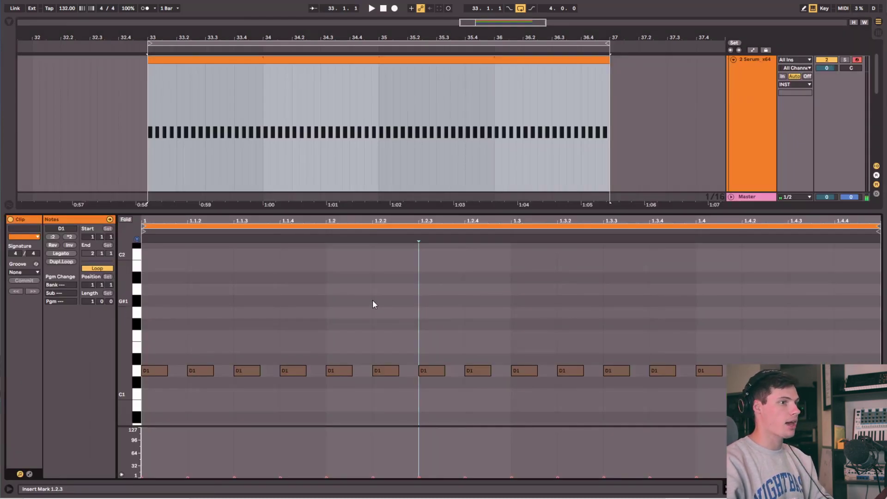
scroll(372, 304, "up", 1)
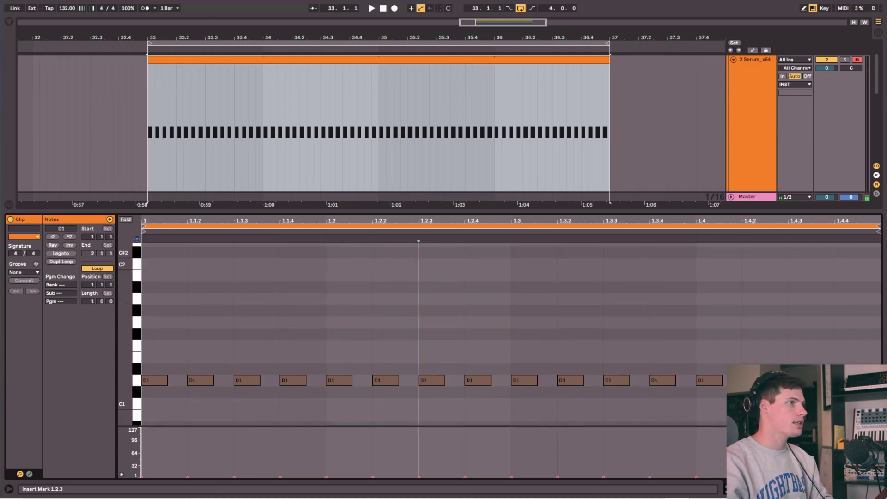
left_click(758, 115)
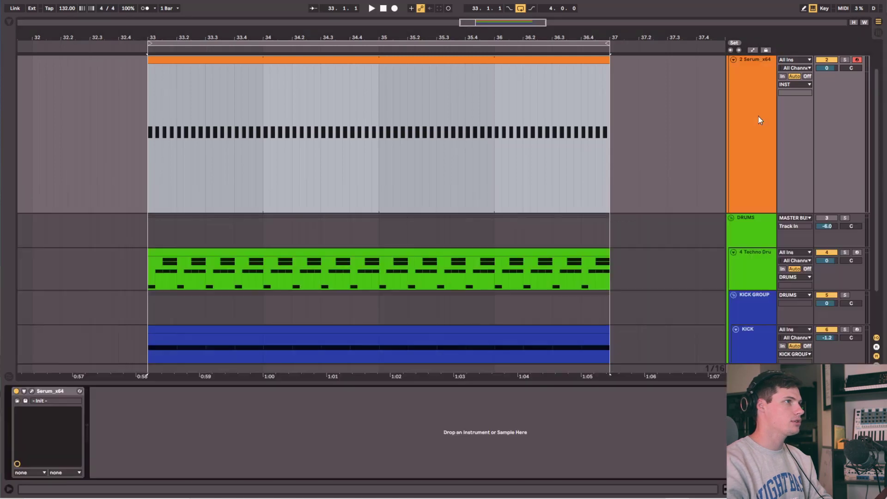
left_click(32, 392)
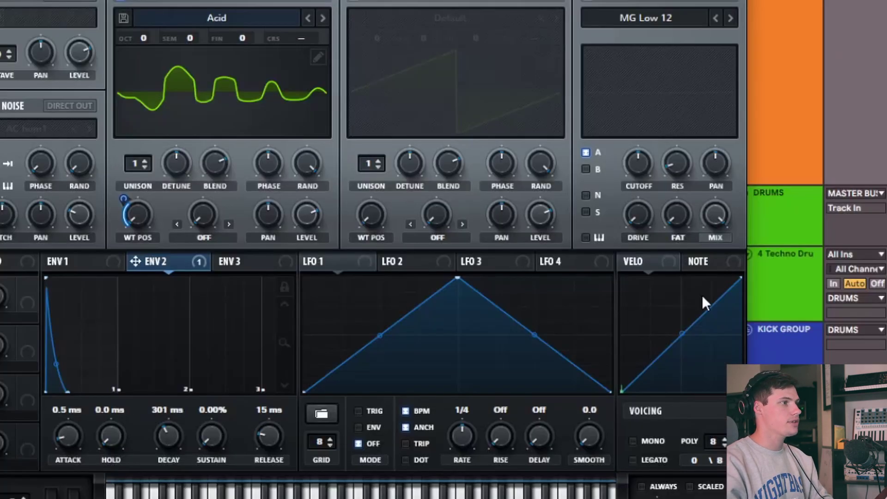
left_click(649, 266)
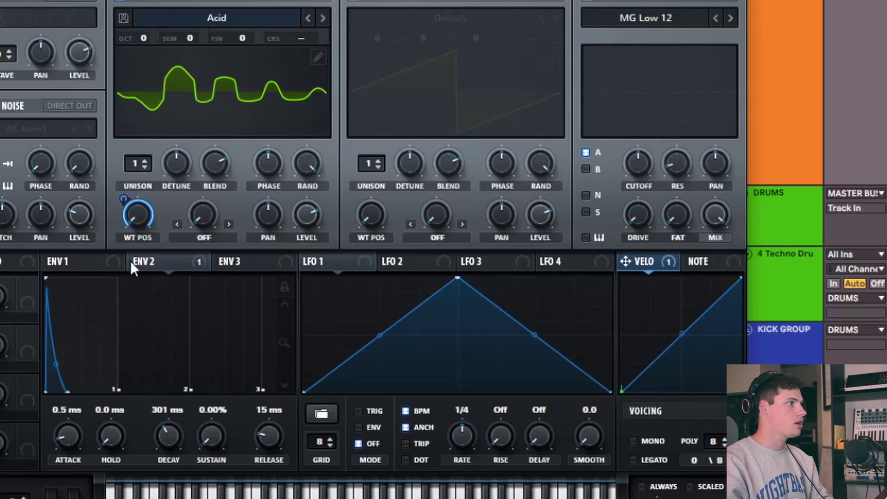
mouse_move(126, 199)
left_mouse_down()
mouse_move(127, 175)
mouse_move(128, 211)
left_mouse_up()
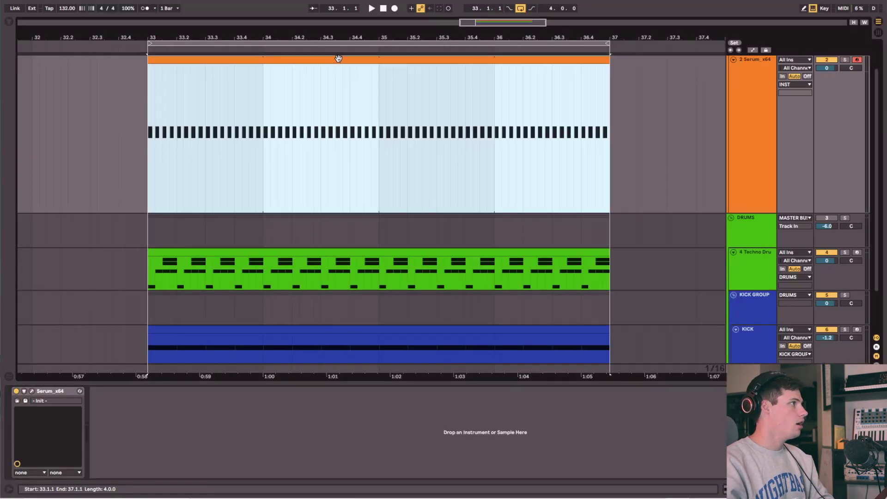
Step: Open the Serum MIDI clip and raise the first D1 note's velocity to the maximum
double_click(339, 58)
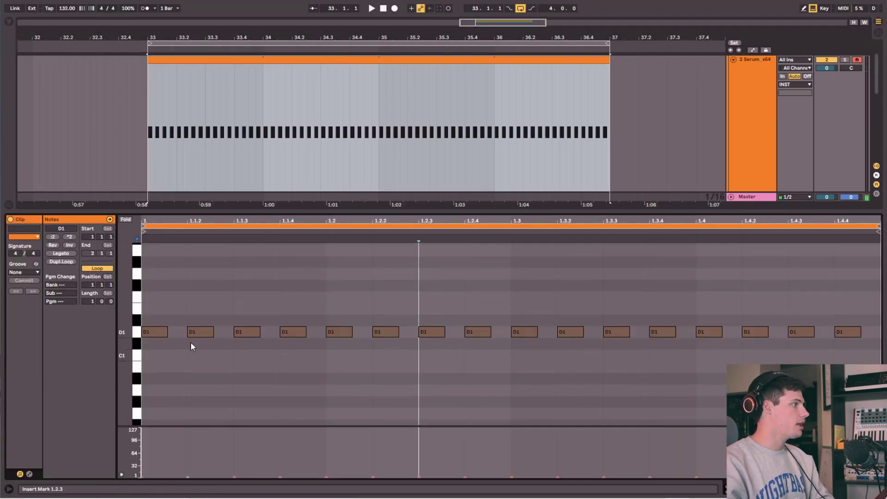
left_click(141, 476)
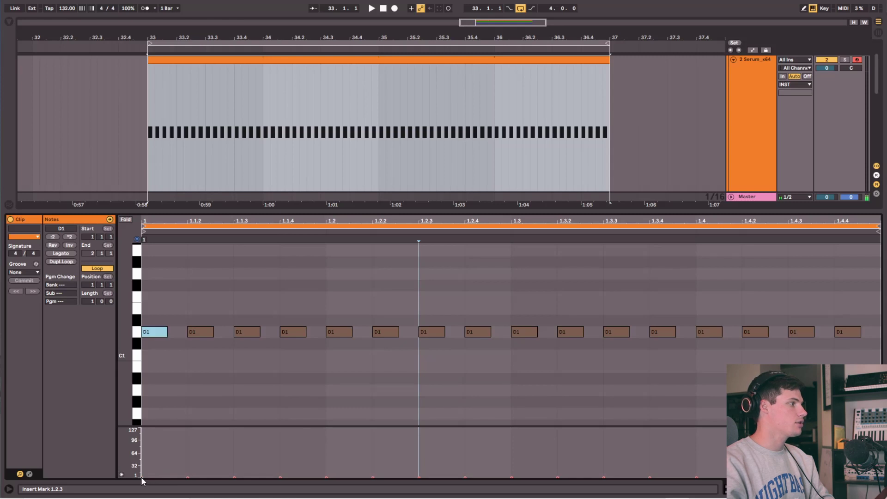
left_click(151, 459)
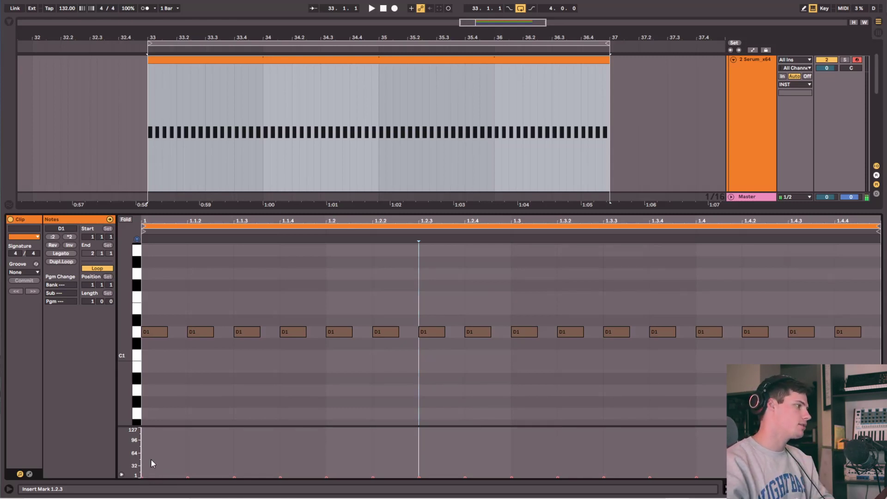
left_click(143, 475)
left_click_drag(142, 476, 143, 470)
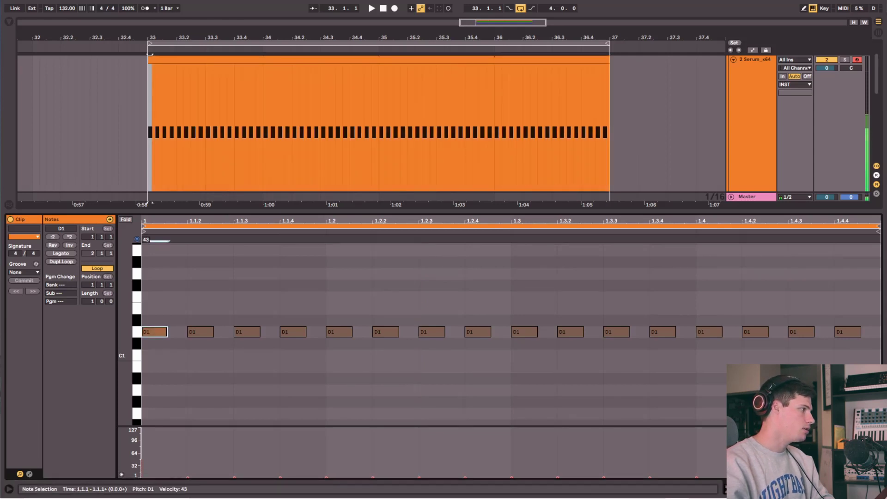
left_click_drag(140, 433, 139, 431)
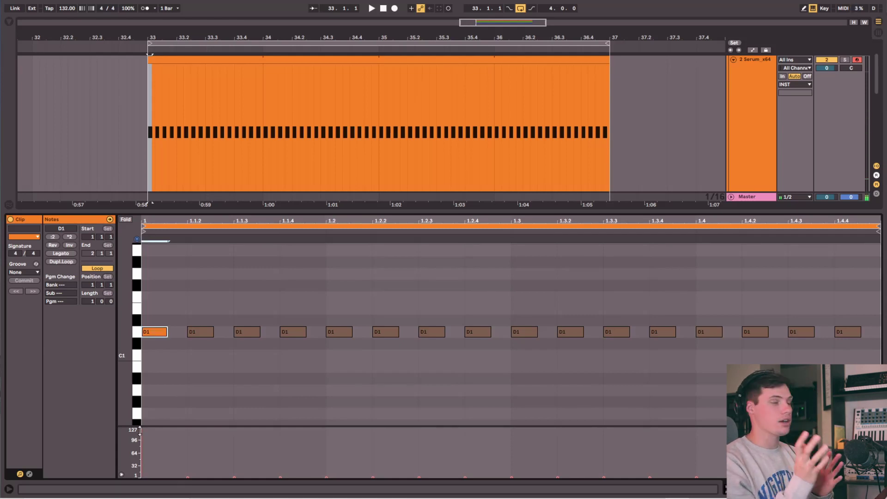
left_click(297, 382)
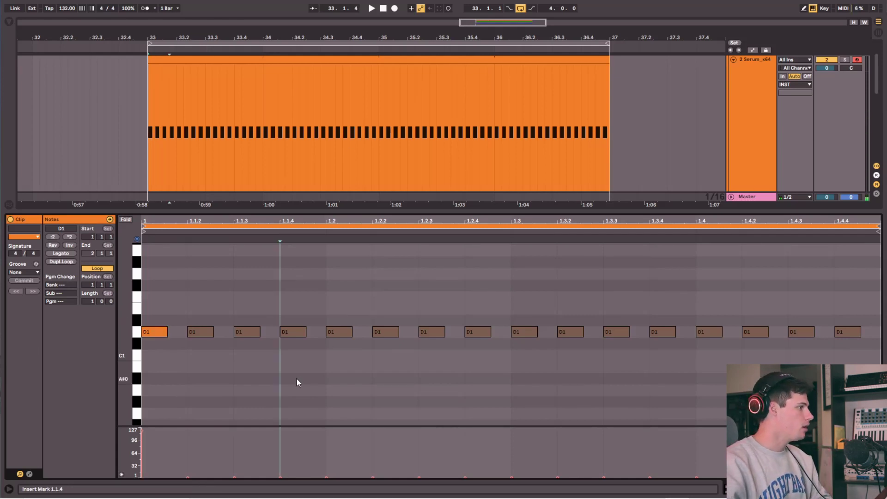
Step: Raise the velocities of the D1 notes at 1.1.4, 1.2.3, 1.3.2, 1.4 and 1.4.3 to about 90–99
left_click(286, 332)
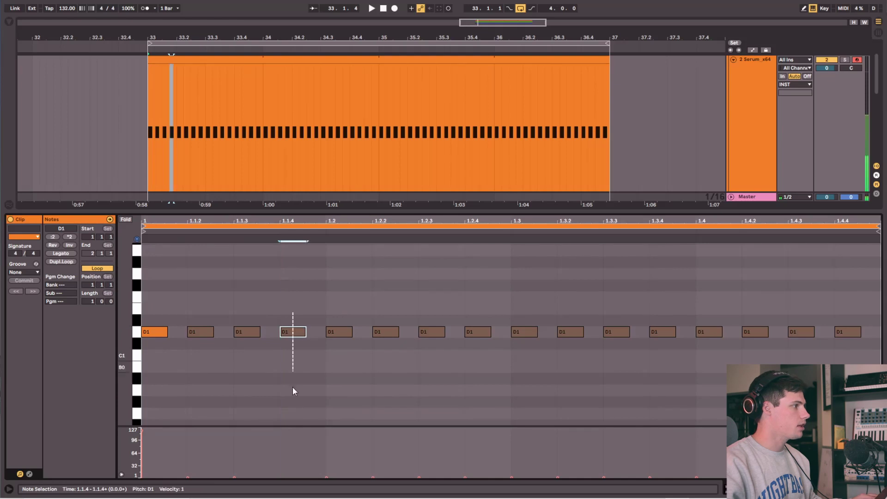
left_click(280, 477)
left_click(280, 478)
left_click_drag(420, 476, 420, 438)
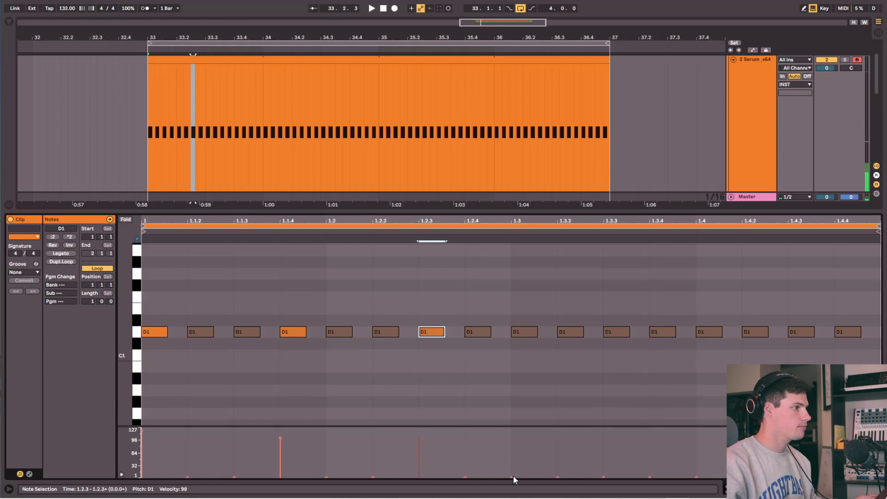
left_click_drag(558, 477, 558, 445)
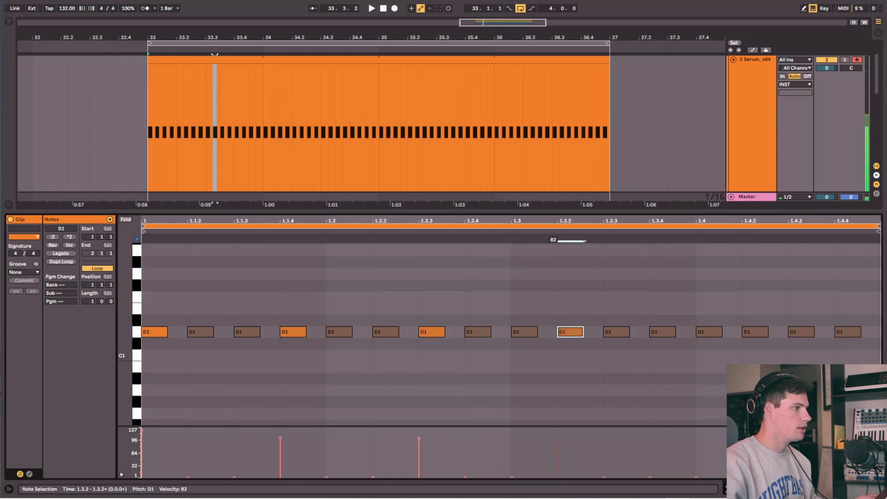
left_click_drag(697, 477, 697, 442)
left_click_drag(801, 477, 801, 447)
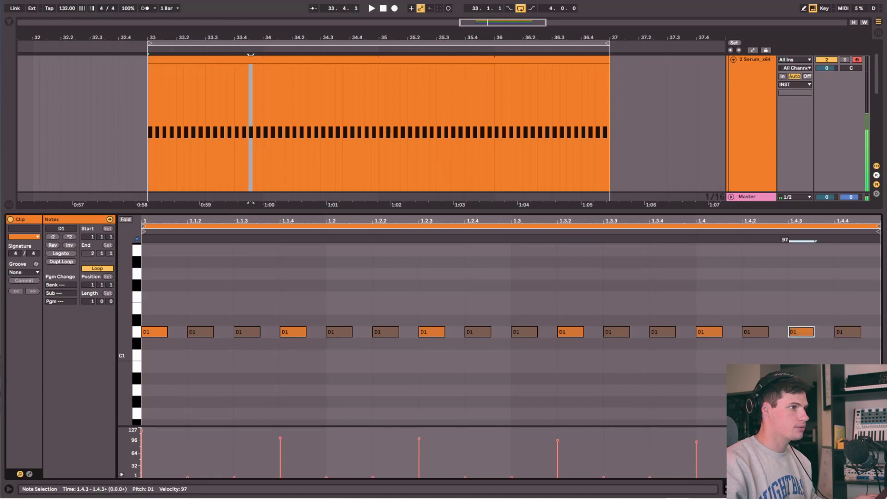
Step: Play the accented pattern with the INST group and Serum track devices in view, and reopen the Serum MIDI clip
key("space")
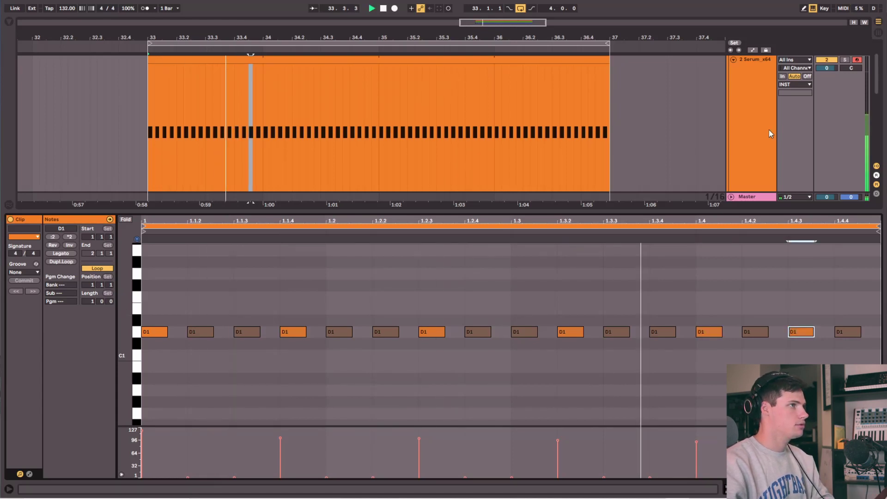
scroll(769, 129, "up", 2)
left_click(759, 72)
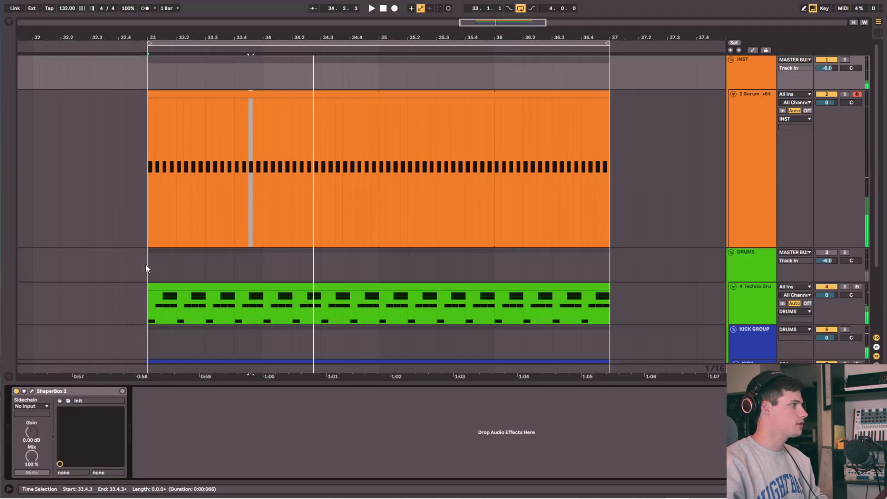
key("space")
left_click(751, 118)
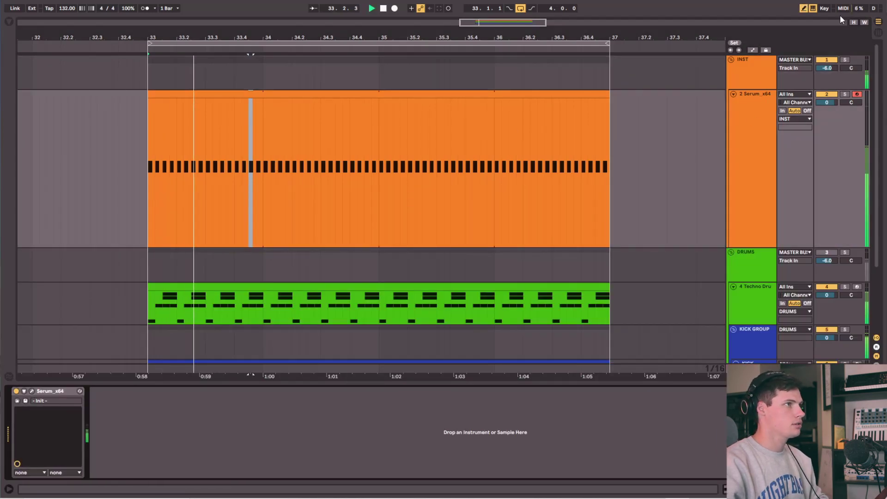
left_click(383, 94)
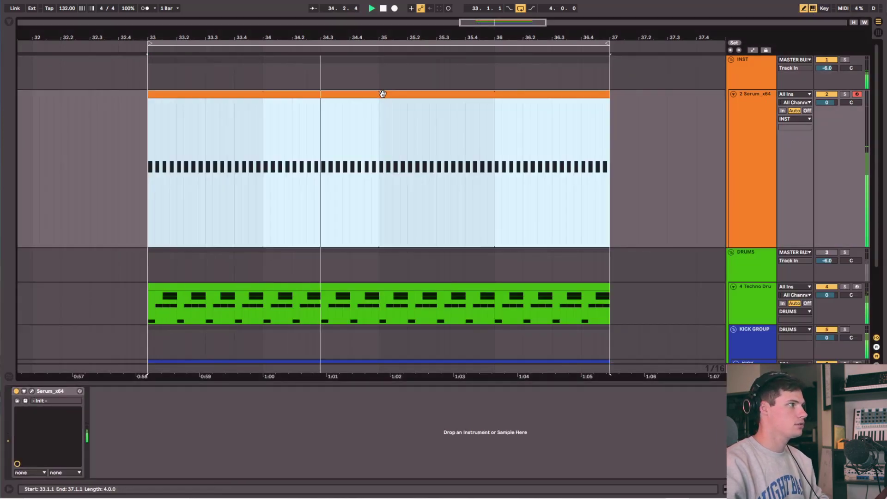
double_click(383, 94)
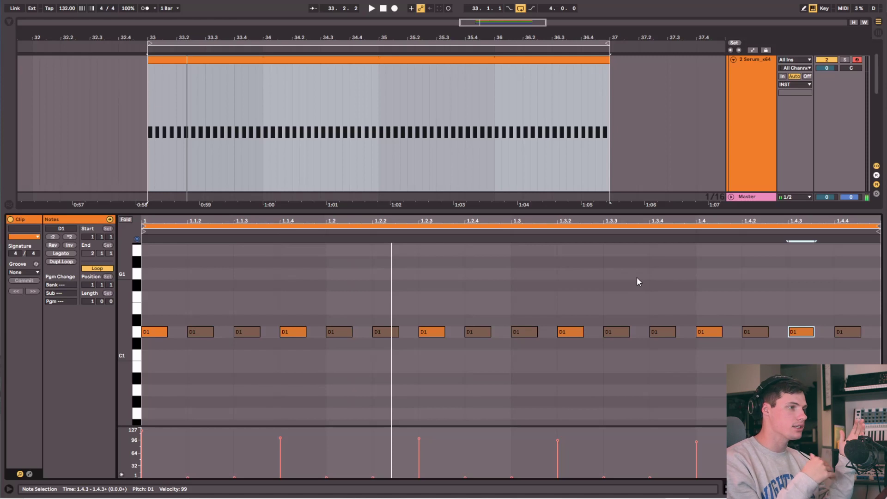
Step: Raise the velocities of the D1 notes at 1.2.3 and 1.4.3 to 127 and play the pattern
key("space")
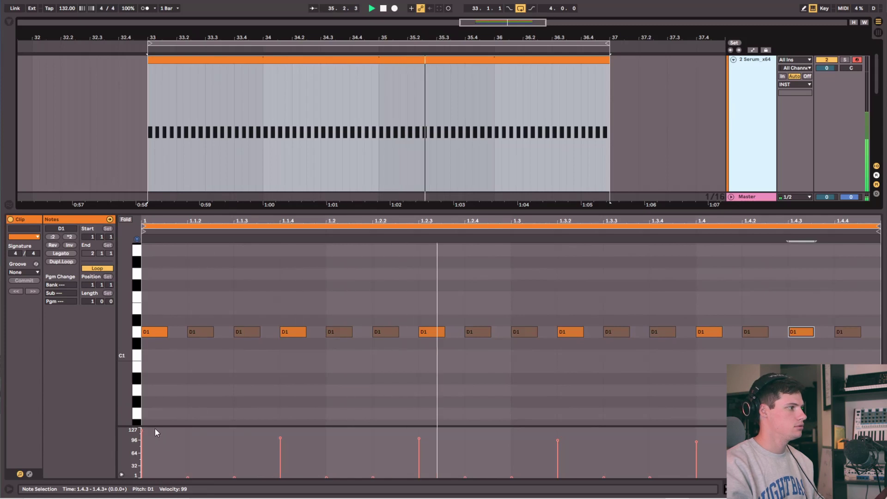
key("space")
left_click_drag(417, 437, 418, 432)
left_click_drag(789, 439, 789, 430)
key("space")
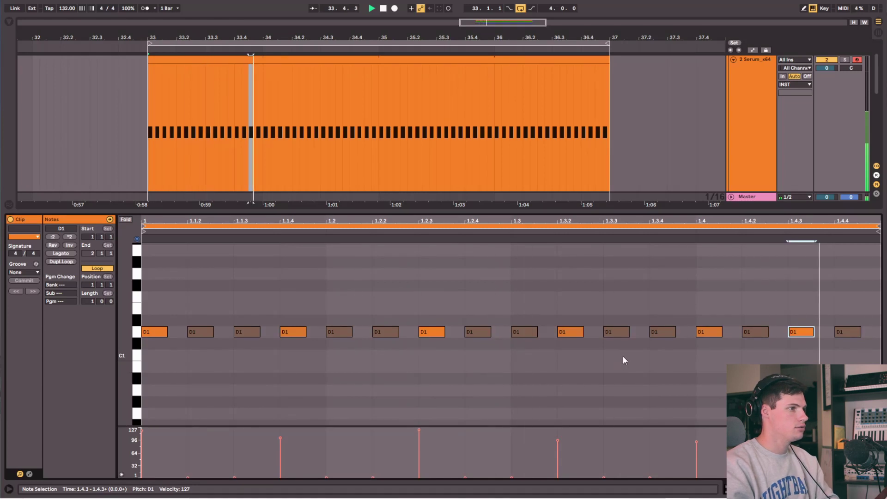
Step: Check the oscillator A and velocity modulation settings in Serum, close the synth and reopen the MIDI clip
double_click(740, 115)
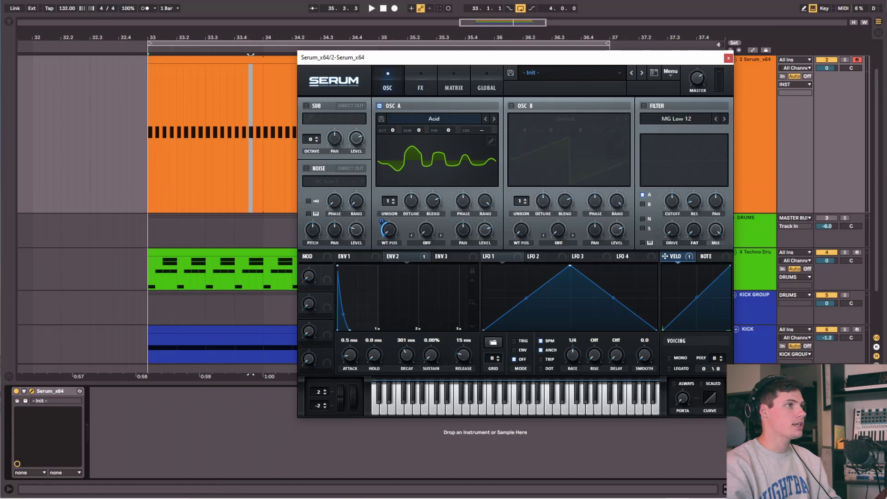
left_click(729, 58)
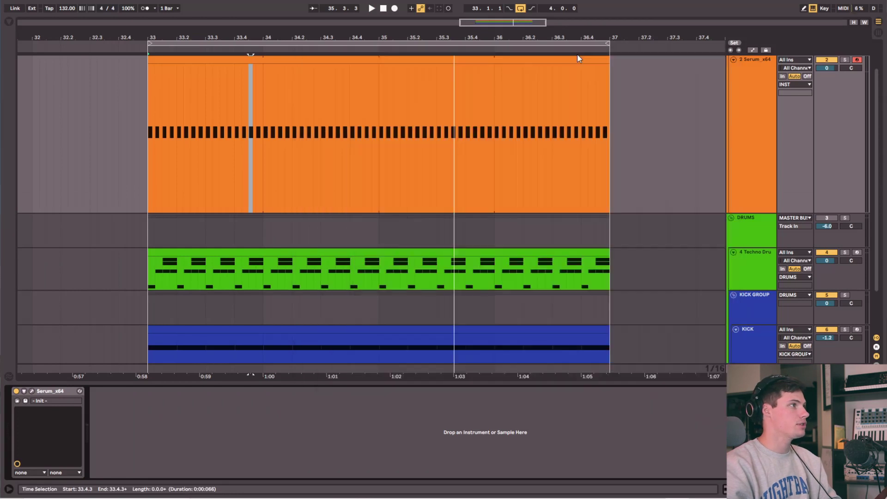
double_click(521, 61)
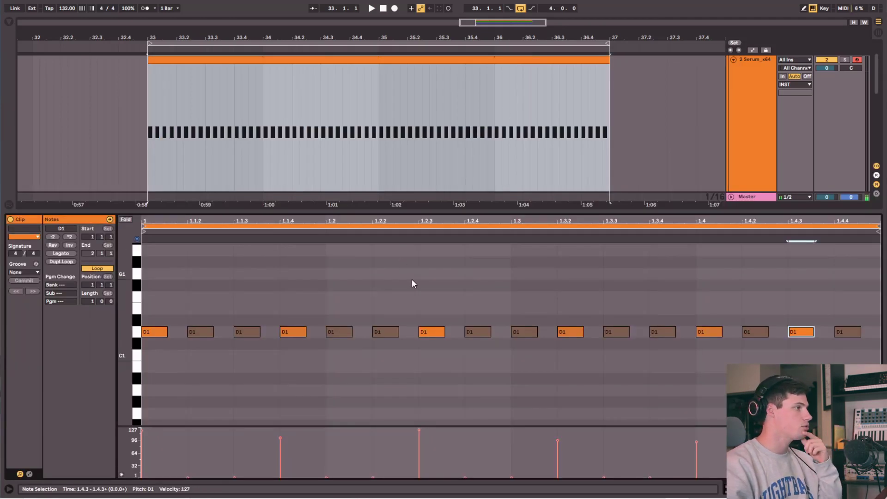
Step: Move the D1 note at 1.1.4 up to D#2
scroll(412, 279, "up", 3)
scroll(416, 275, "down", 2)
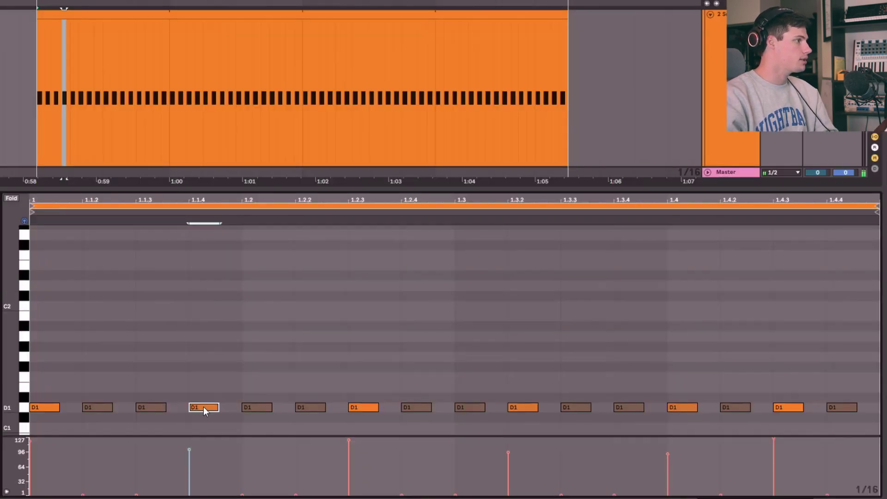
left_click_drag(203, 407, 203, 397)
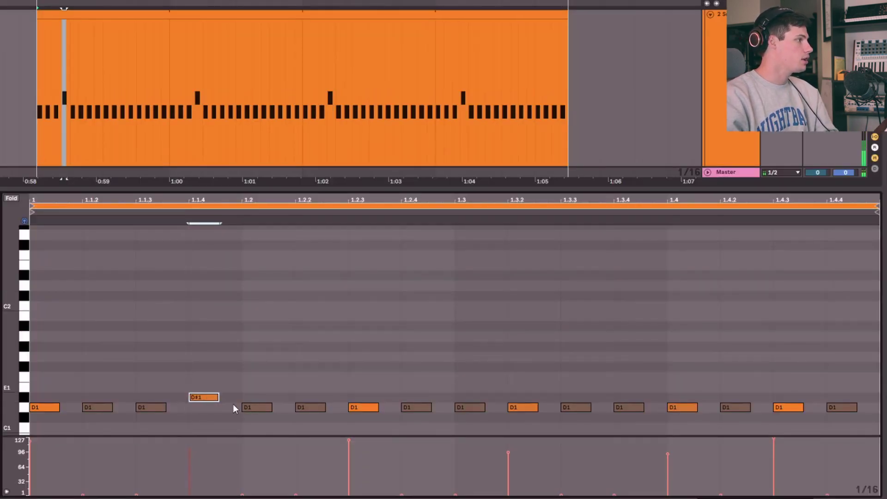
key("shift+Up")
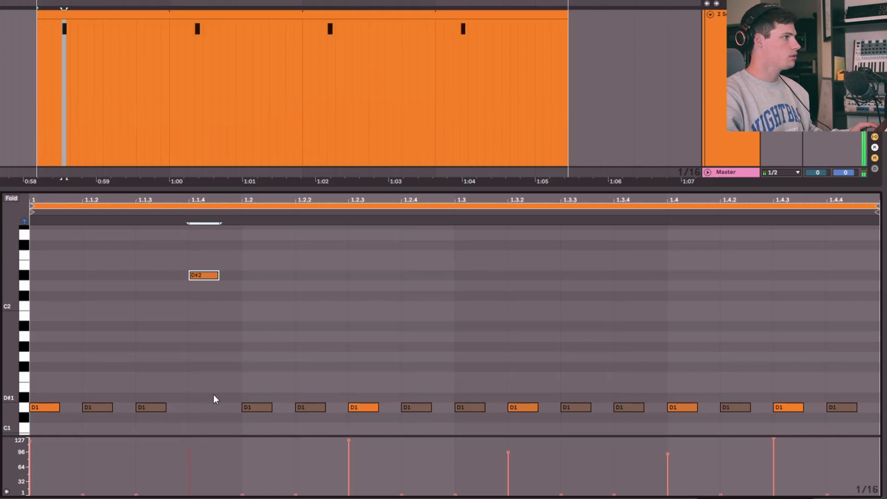
Step: Move the D1 note at 1.2.3 to A1, 1.2.4 to A#1, and the notes at 1.3.2 and 1.4.3 to F1
left_click(371, 408)
left_click_drag(371, 409, 370, 336)
left_click_drag(422, 409, 419, 329)
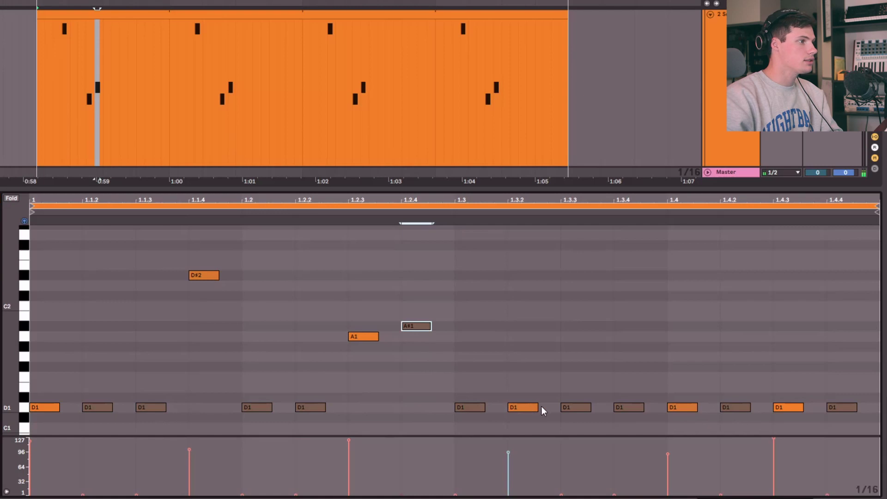
left_click_drag(530, 406, 531, 379)
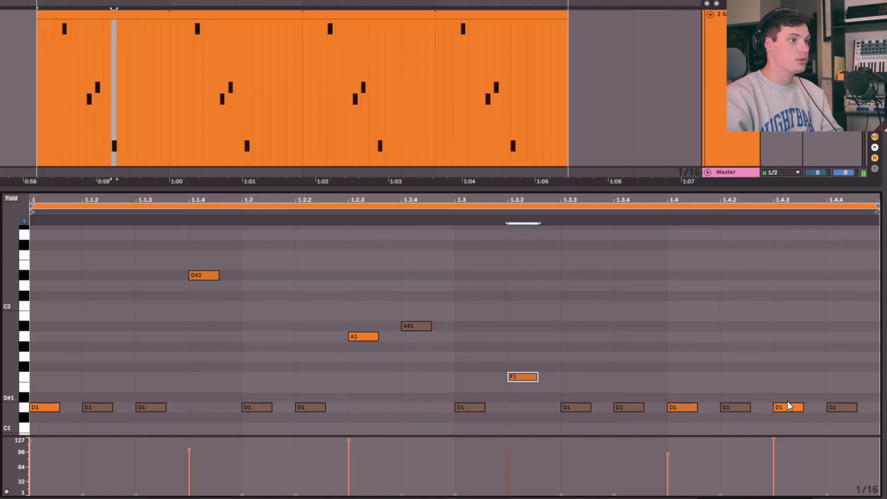
left_click_drag(789, 410, 754, 359)
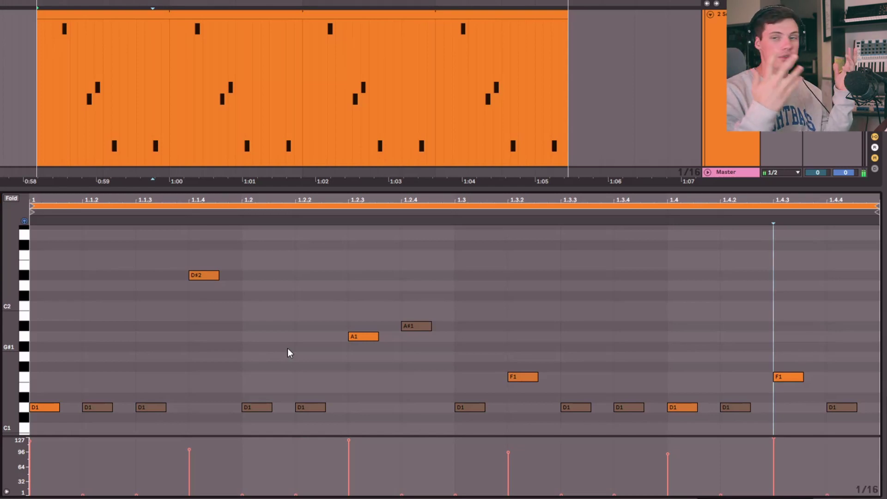
Step: Play the melody, raising the D1 note at 1.3.3 to maximum velocity and accenting the A#1 note at 1.2.4
key("space")
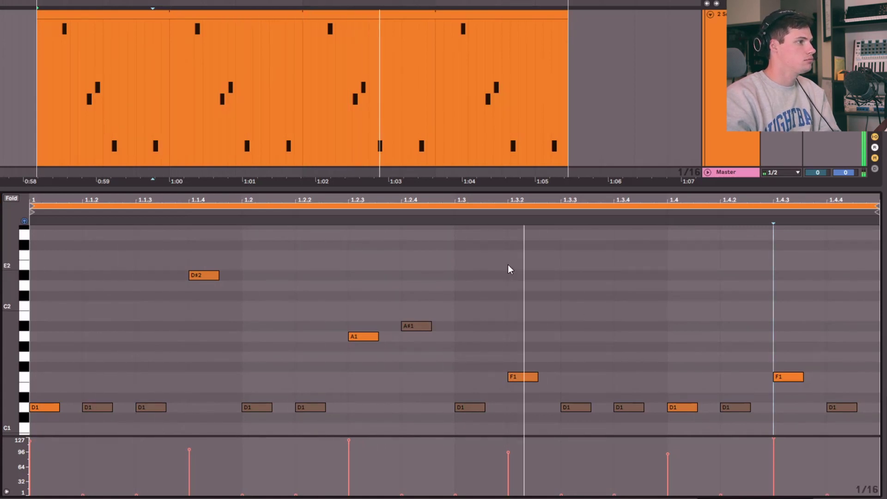
key("space")
left_click(575, 407)
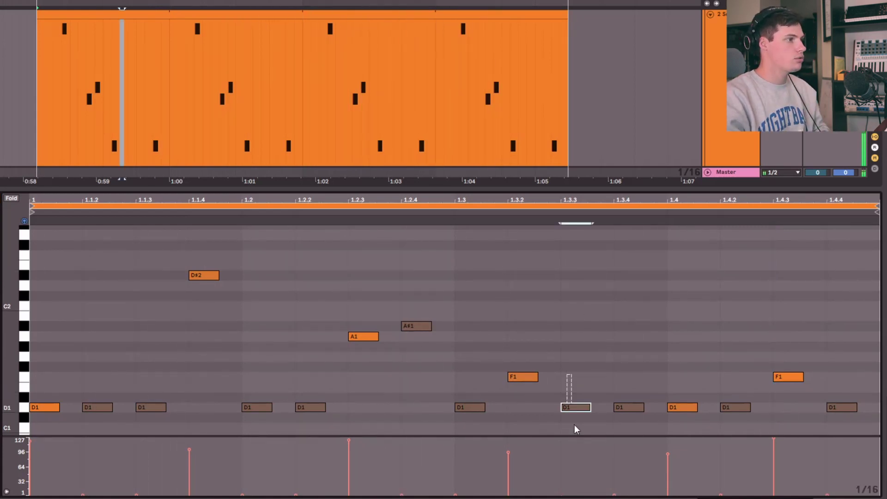
left_click_drag(562, 496, 563, 466)
key("space")
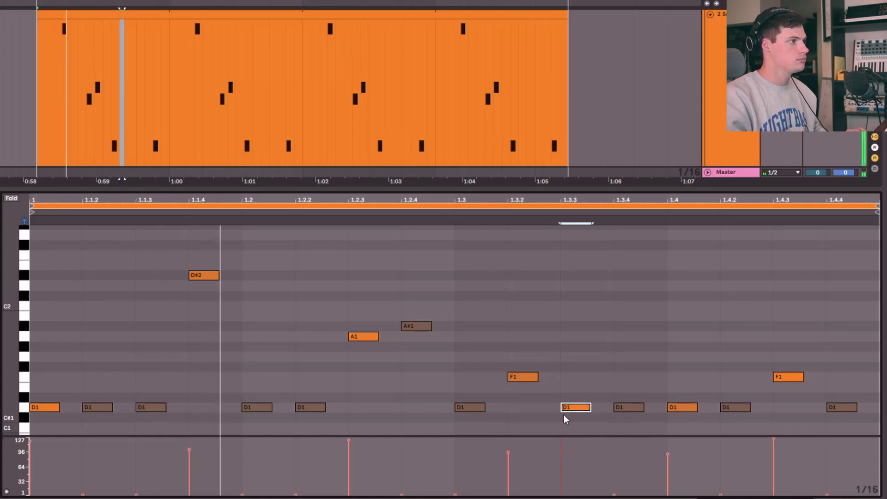
left_click_drag(401, 495, 401, 458)
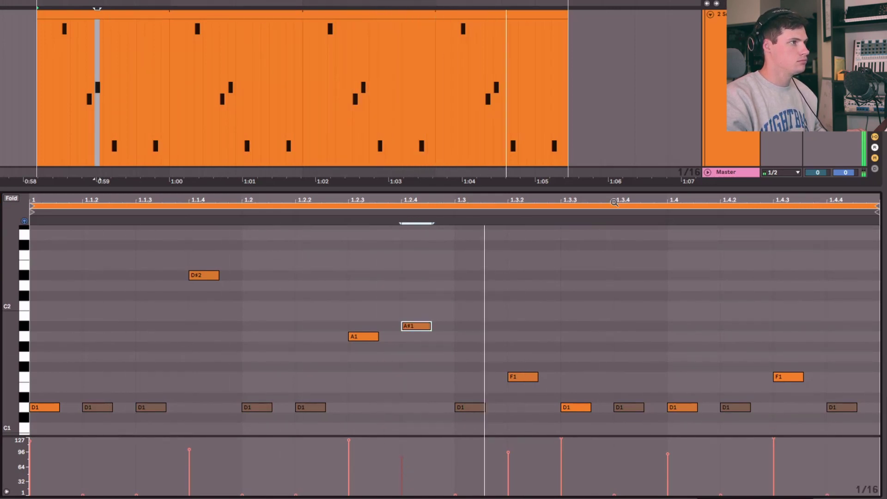
key("space")
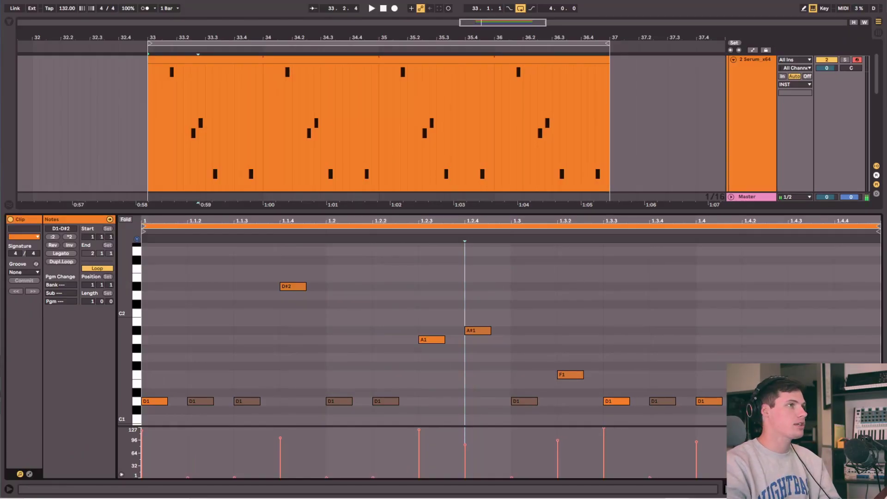
Step: Open Serum's effects, enable Tube distortion, and adjust its drive by trying 100% and pulling it back
left_click(754, 85)
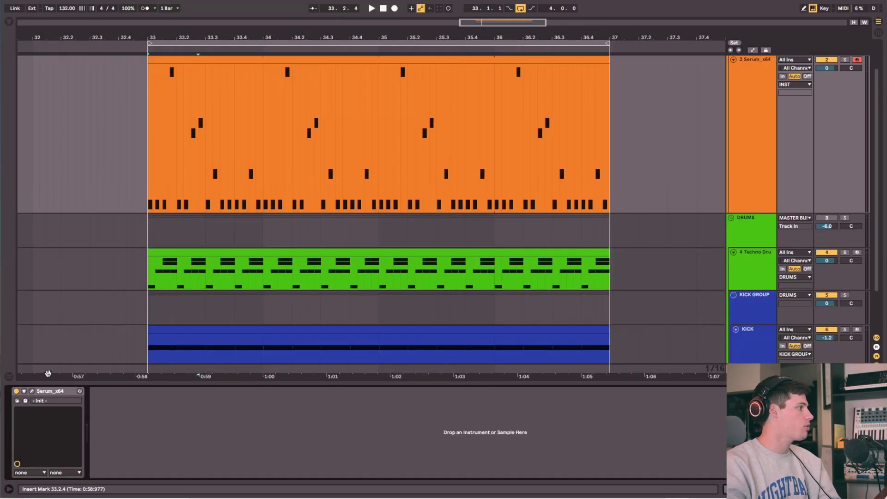
left_click(32, 391)
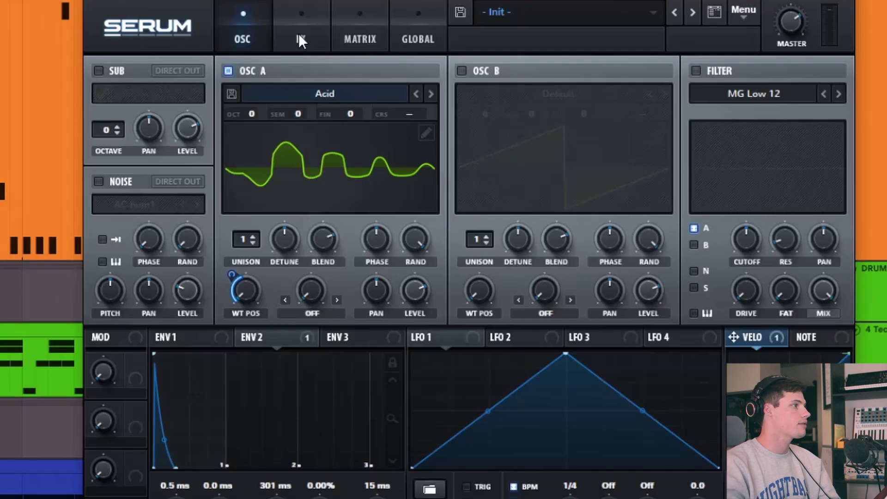
left_click(300, 40)
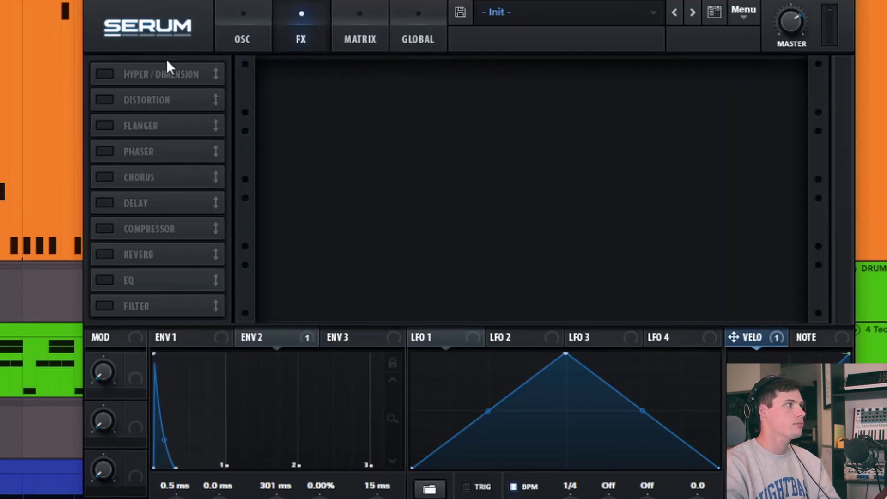
left_click(106, 97)
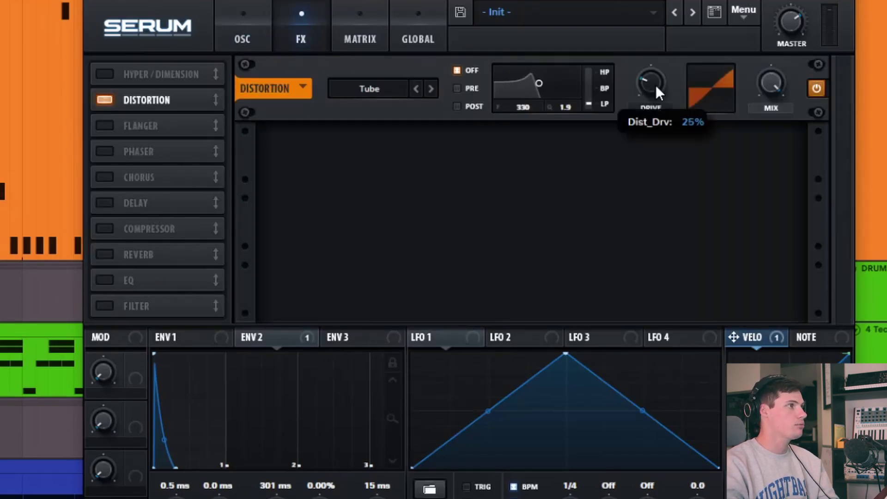
left_click_drag(656, 94, 659, 64)
left_click_drag(573, 99, 573, 41)
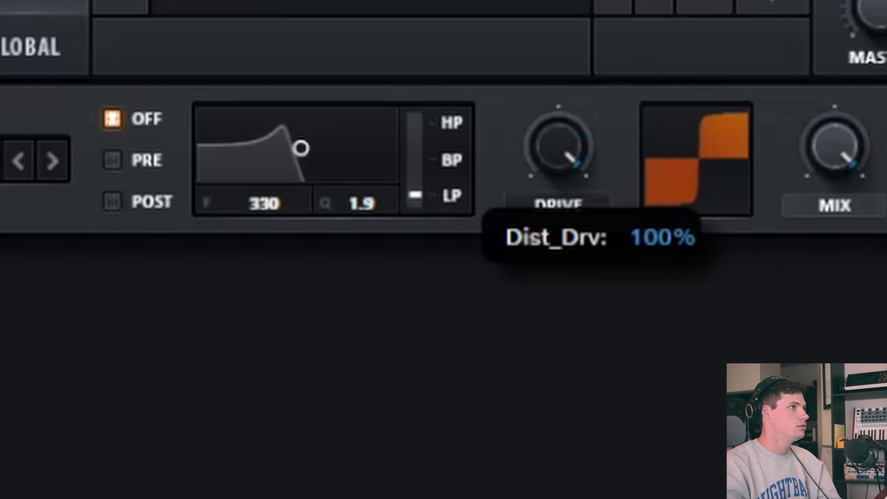
left_click_drag(559, 145, 560, 164)
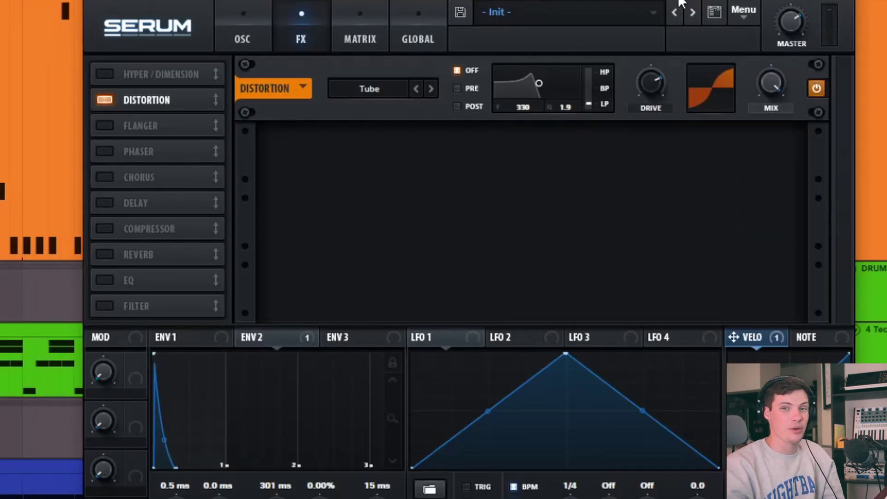
left_click_drag(651, 82, 649, 74)
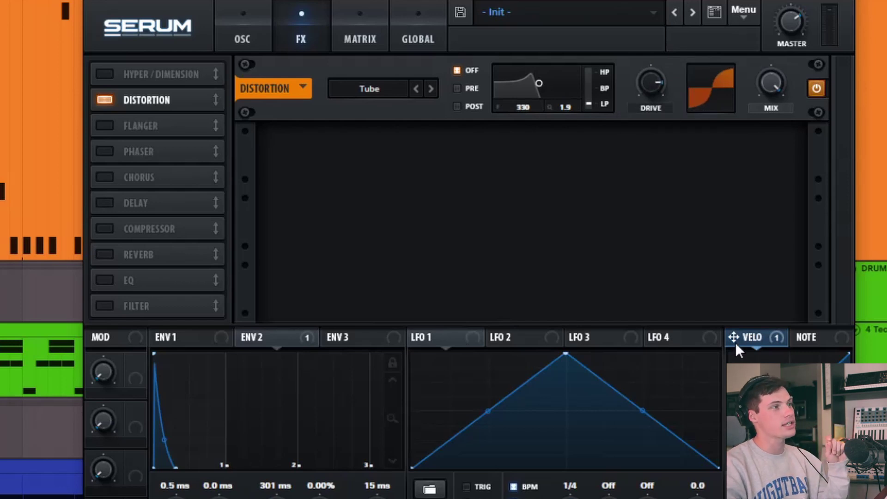
Step: Map velocity to the distortion drive and adjust Serum's master volume
left_click_drag(734, 337, 651, 70)
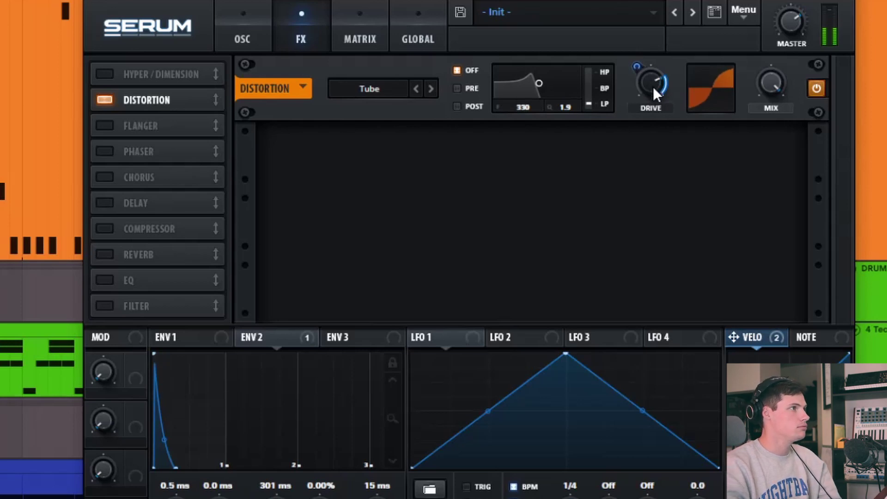
left_click_drag(789, 24, 789, 37)
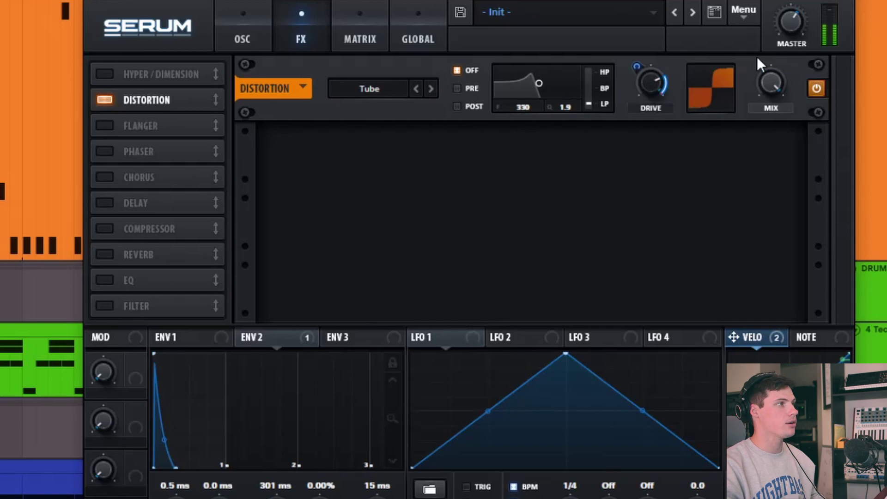
Step: Enable Serum's delay, shape its filter to about 2843 Hz and Q 2.2, and set both sides to 1/8 dotted, fine-tuning the right to 1.496
left_click(105, 202)
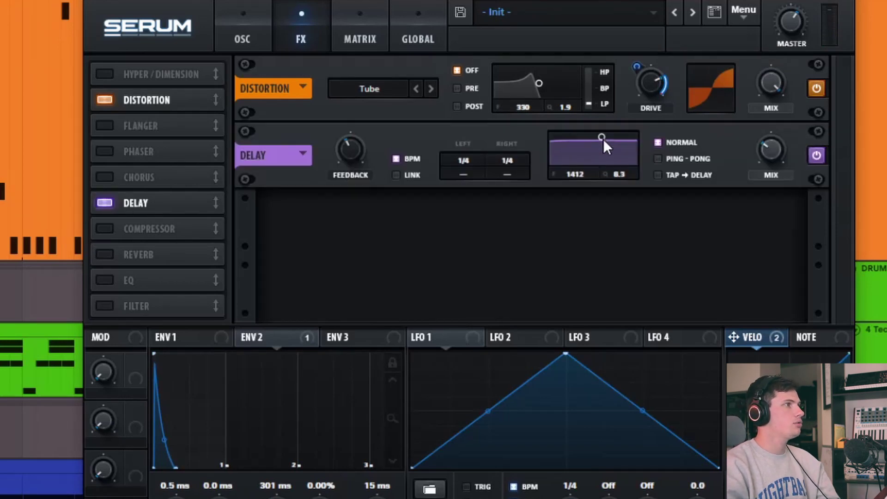
left_click_drag(603, 137, 608, 157)
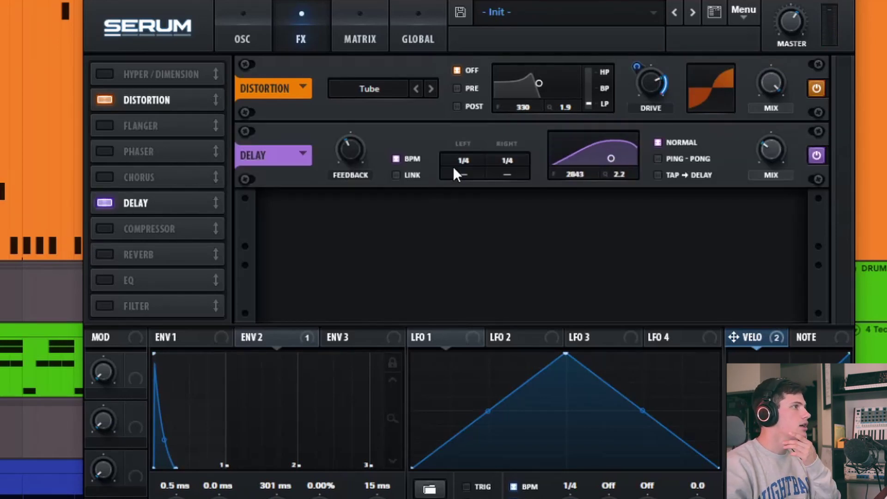
left_click_drag(470, 162, 469, 167)
left_click_drag(520, 156, 520, 169)
left_click_drag(463, 174, 472, 396)
left_click_drag(507, 175, 514, 497)
left_click_drag(464, 174, 465, 198)
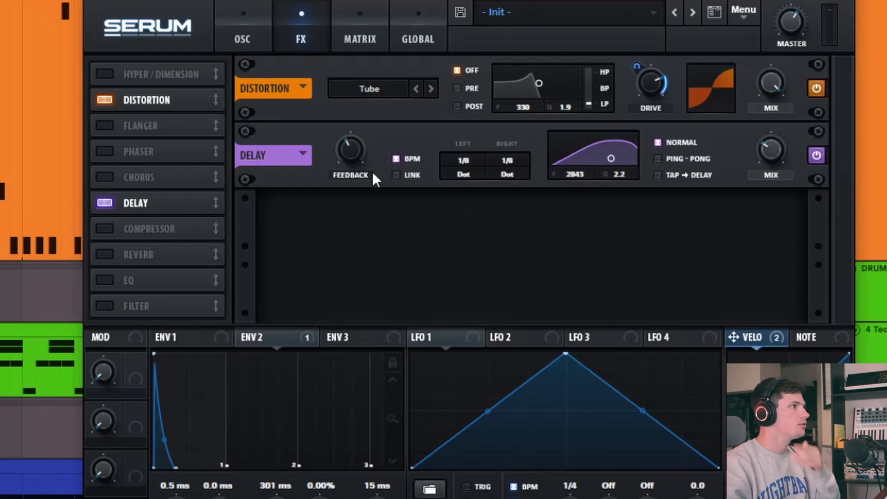
left_click_drag(510, 177, 510, 178)
Step: Raise the delay's feedback, set its filter to about 3229 Hz with Q 1.2, and lower its mix
left_click_drag(351, 152, 352, 147)
mouse_move(612, 174)
left_mouse_down()
mouse_move(621, 194)
mouse_move(613, 161)
mouse_move(613, 172)
left_mouse_up()
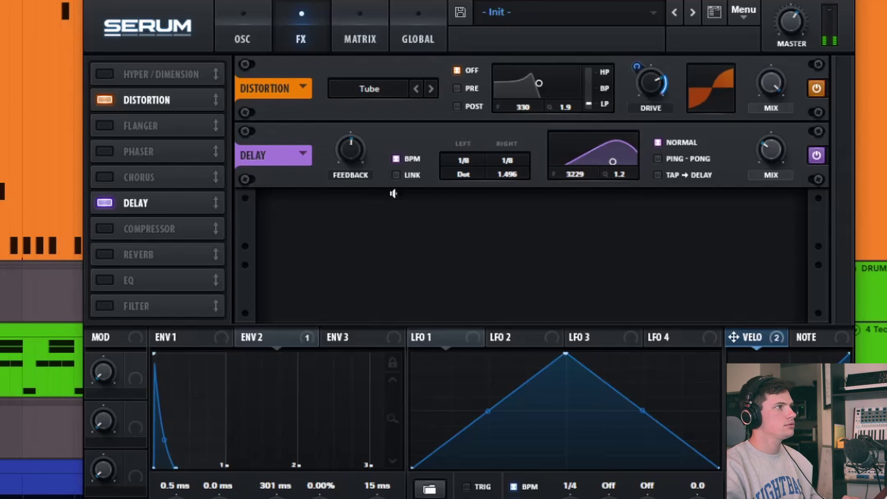
left_click_drag(764, 151, 764, 160)
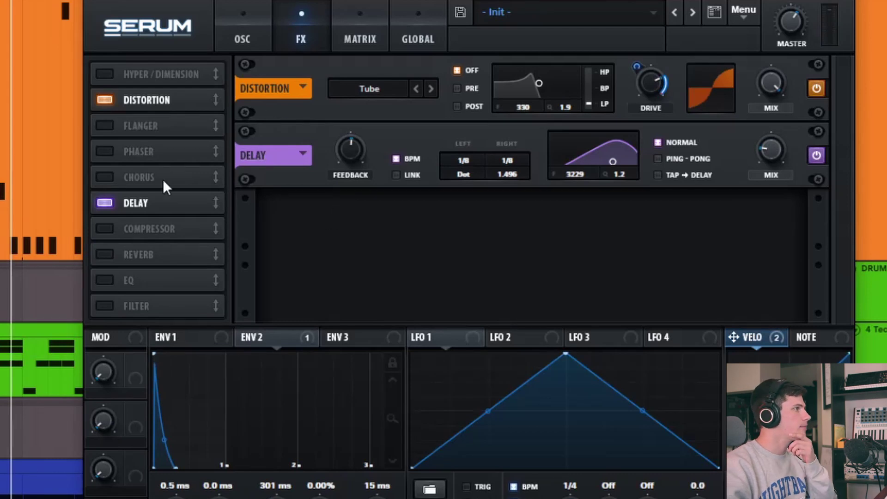
Step: Try Serum's Hall reverb with a raised low cut, longer decay and larger size, and switch it off
left_click(106, 254)
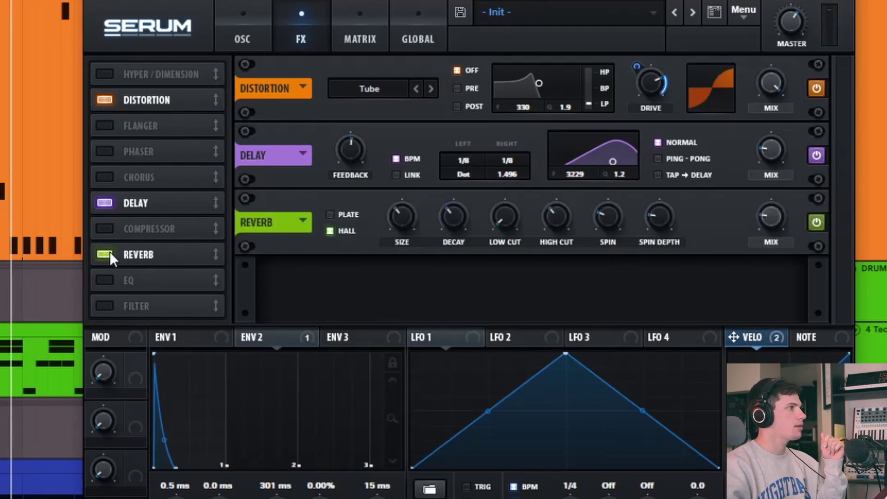
left_click_drag(511, 219, 512, 156)
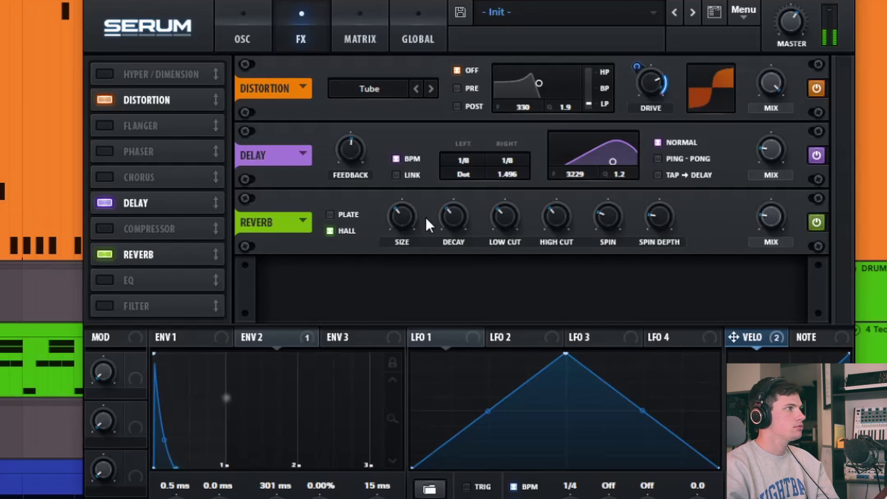
left_click_drag(453, 213, 407, 200)
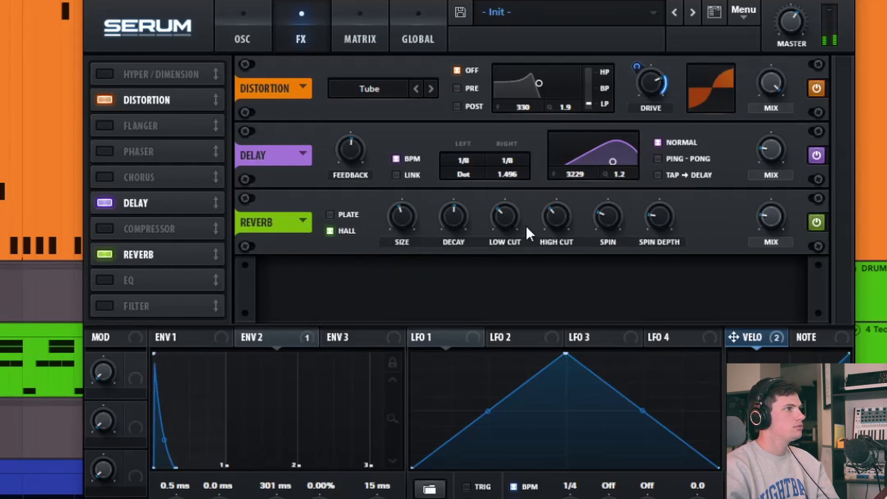
left_click(816, 222)
Step: Add the Dark Medium Room reverb preset from Live's browser to the Serum track and set its Dry/Wet to 21%
key("ctrl+alt+b")
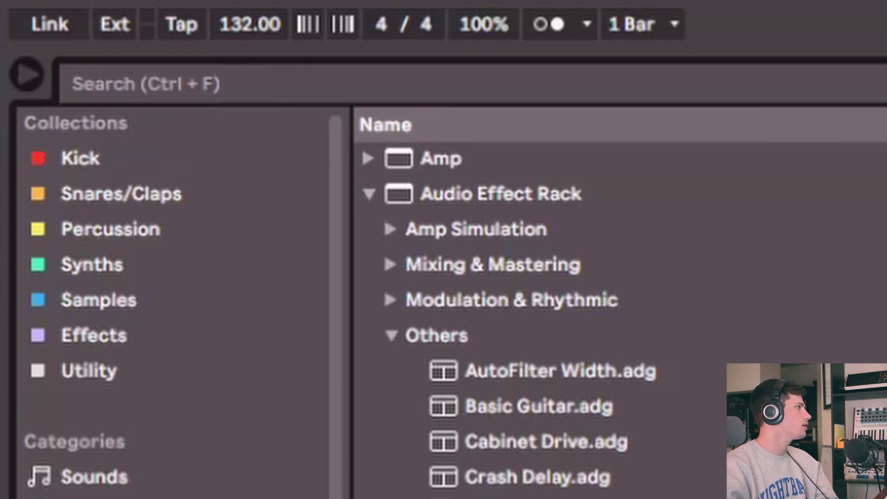
type("reverb")
left_click(370, 229)
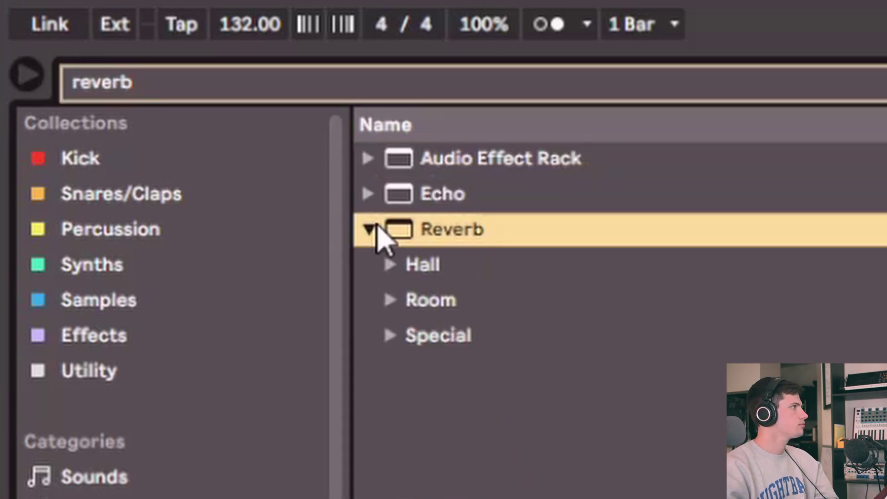
left_click(403, 299)
scroll(682, 467, "down", 4)
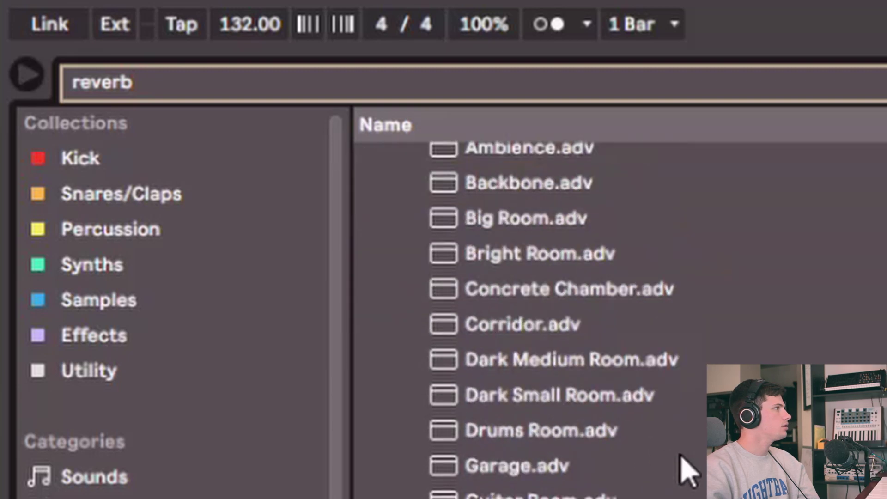
scroll(688, 471, "down", 3)
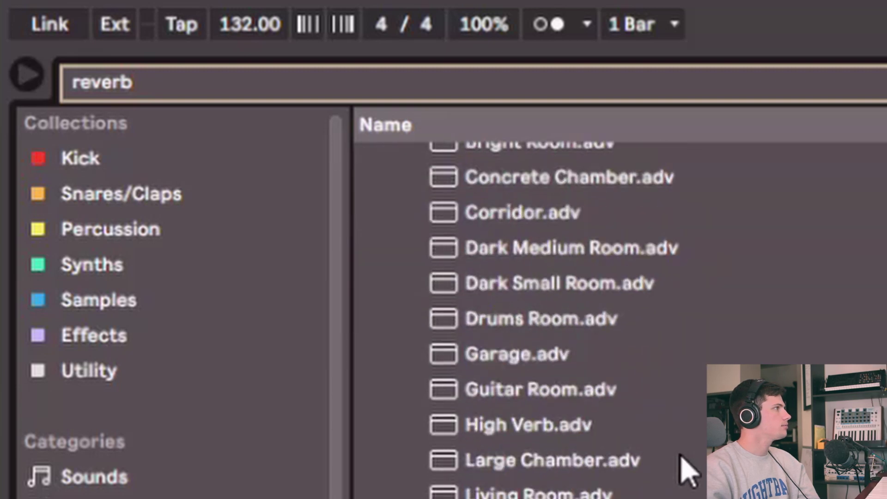
left_click(544, 254)
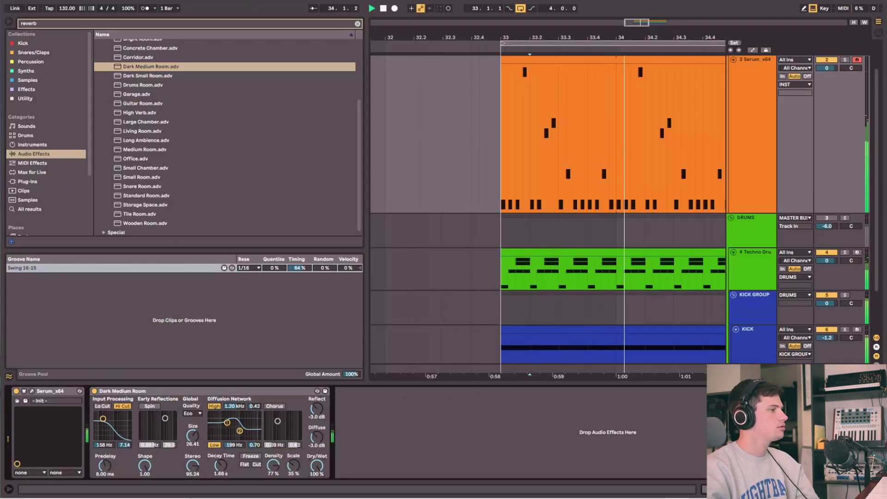
left_click_drag(317, 466, 317, 481)
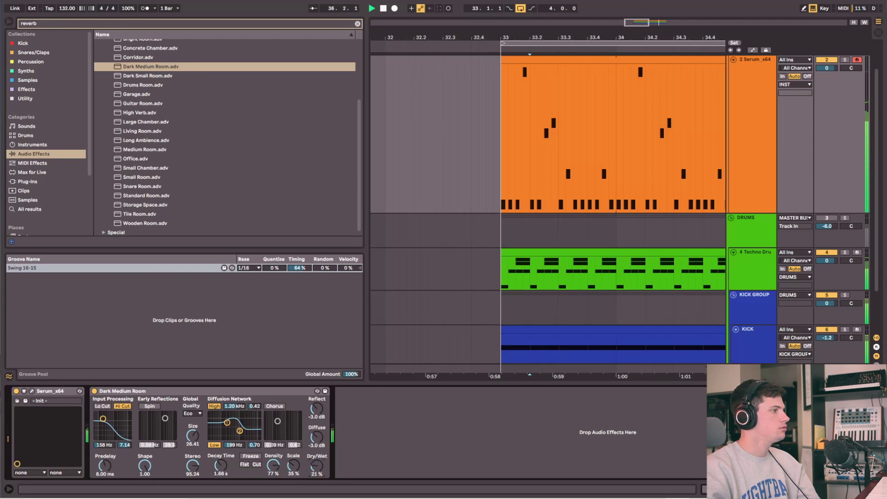
Step: Switch on ShaperBox 2 on the INST group and hide the browser to widen the arrangement
left_click(305, 377)
key("ctrl+alt+l")
key("minus")
key("minus")
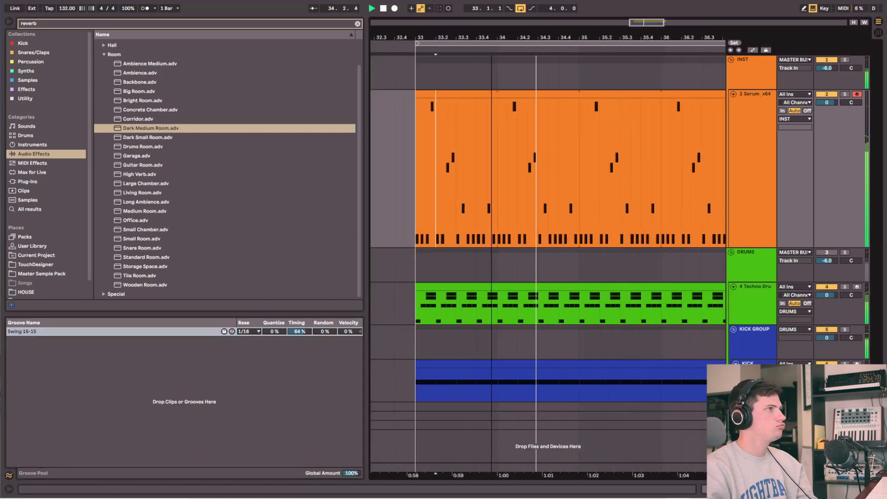
left_click(767, 71)
key("ctrl+alt+l")
left_click(16, 391)
left_click(9, 21)
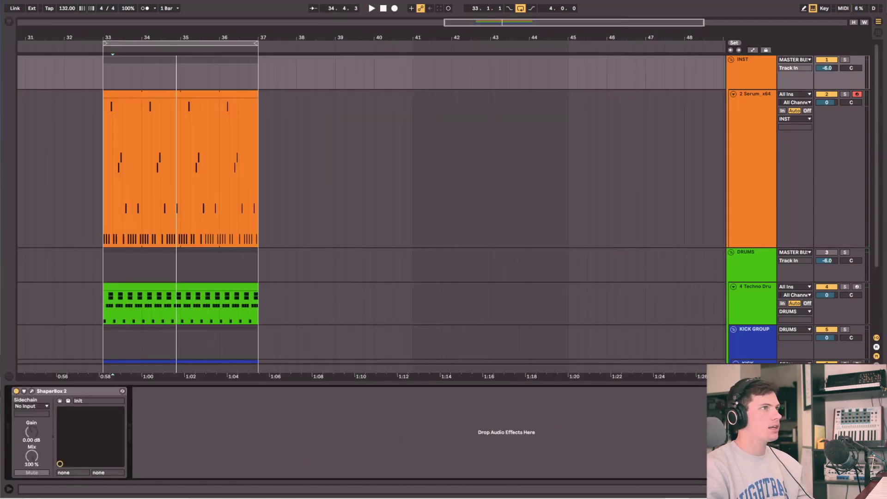
Step: Set the Serum track's volume to -4.0 dB and play the four-bar loop from bar 33, stopping playback after listening
scroll(869, 236, "down", 2)
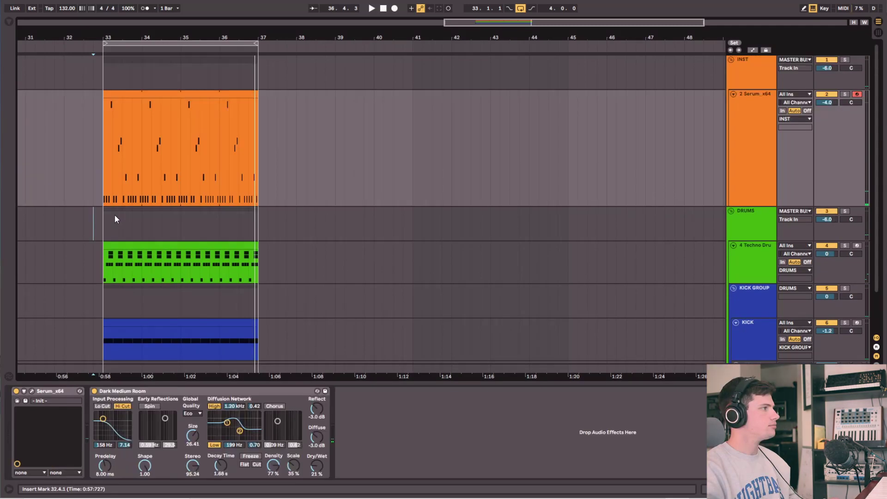
key("space")
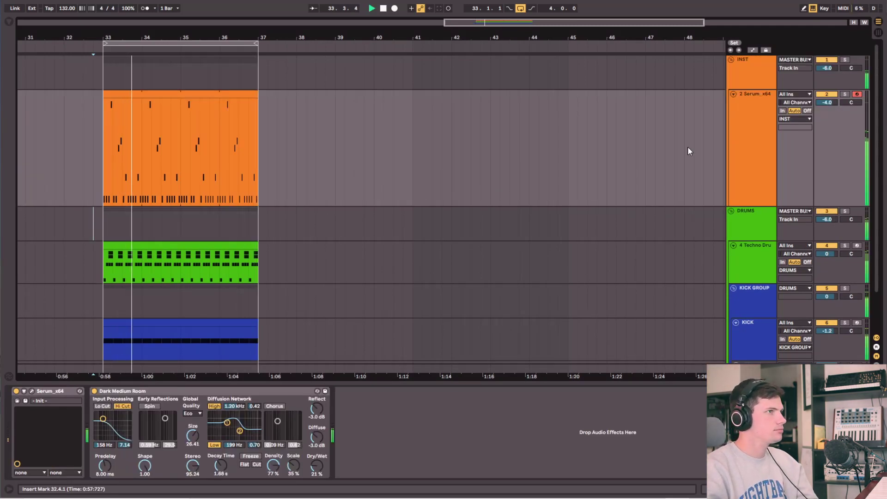
left_click_drag(129, 53, 365, 82)
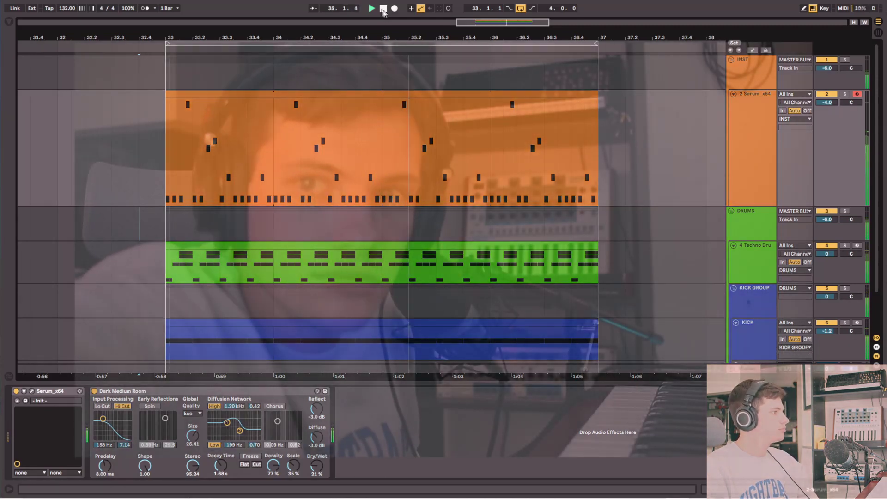
left_click(383, 8)
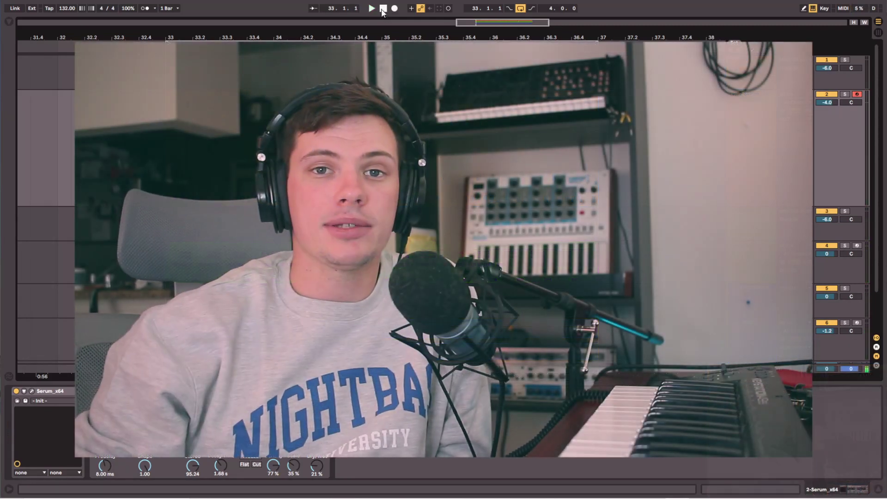